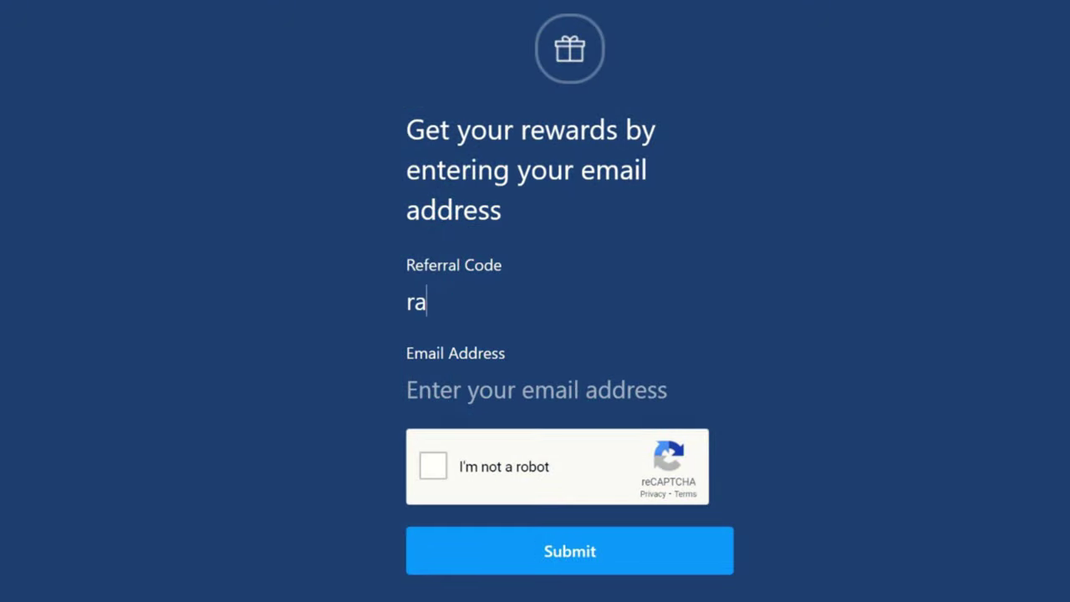
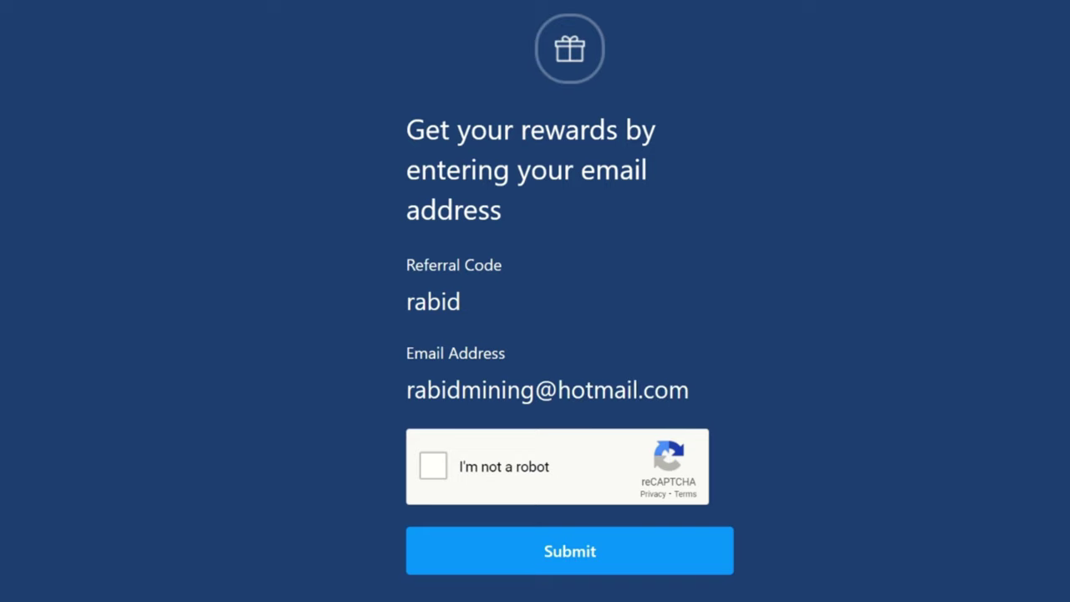
# - Enter the e-mail address into the Rewards sign-up form and start the reCAPTCHA verification
pyautogui.click(432, 465)
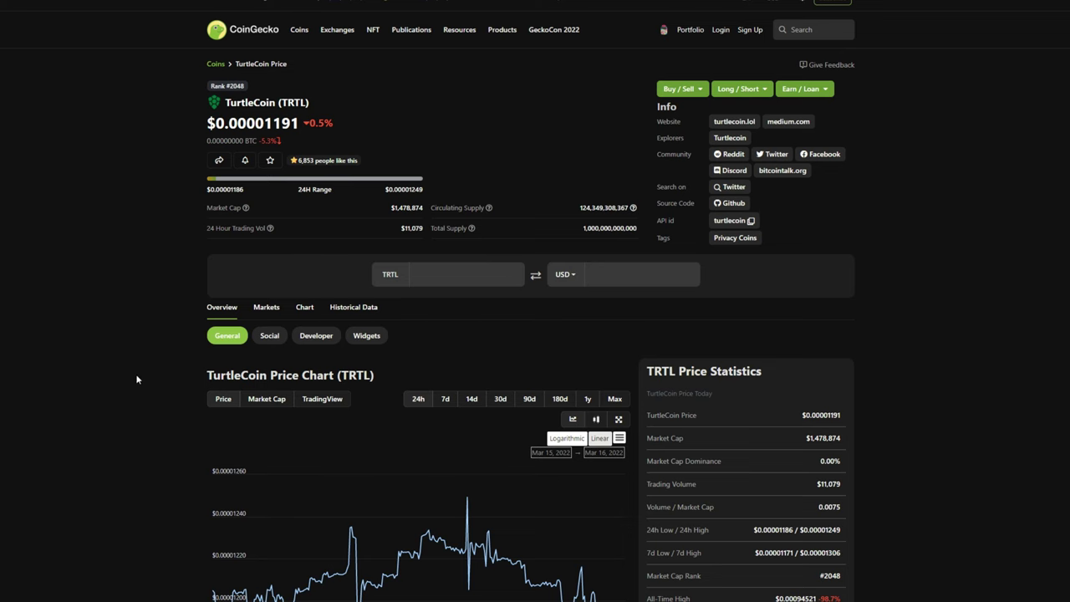
# - Scroll TurtleCoin's CoinGecko page down to the TurtleCoin Markets table of exchanges and pairs
pyautogui.scroll(-4, 137, 375)
pyautogui.scroll(-7, 137, 382)
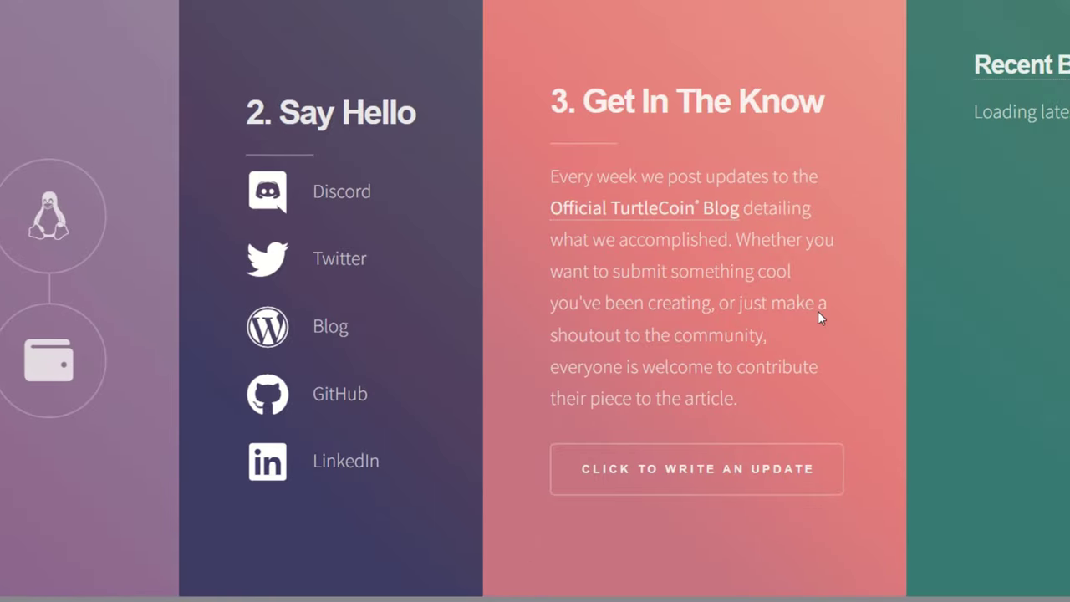
# - Slide the TurtleCoin site across to Recent Dev Activity, then back to '1. Pick A Wallet'
pyautogui.moveTo(817, 311); pyautogui.dragTo(616, 314)
pyautogui.moveTo(1030, 294); pyautogui.dragTo(611, 322)
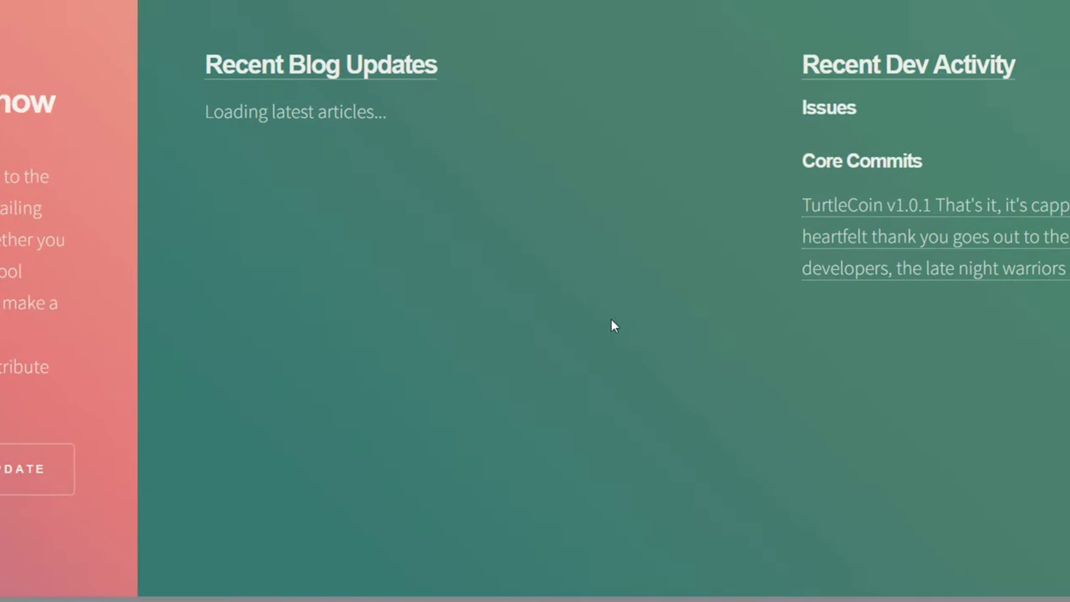
pyautogui.moveTo(1045, 401); pyautogui.dragTo(748, 406)
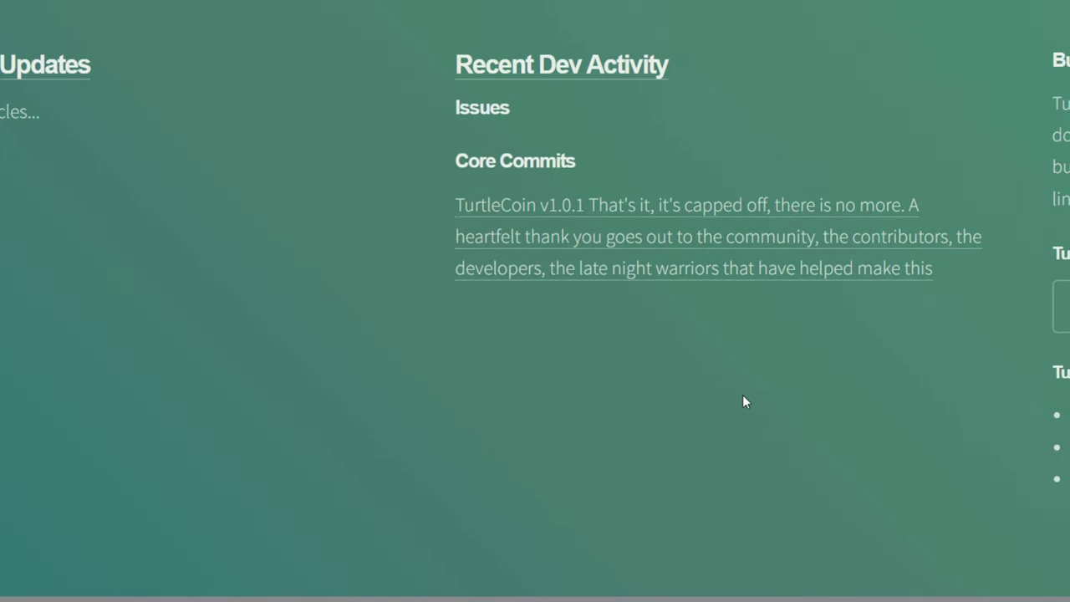
pyautogui.moveTo(420, 386); pyautogui.dragTo(812, 400)
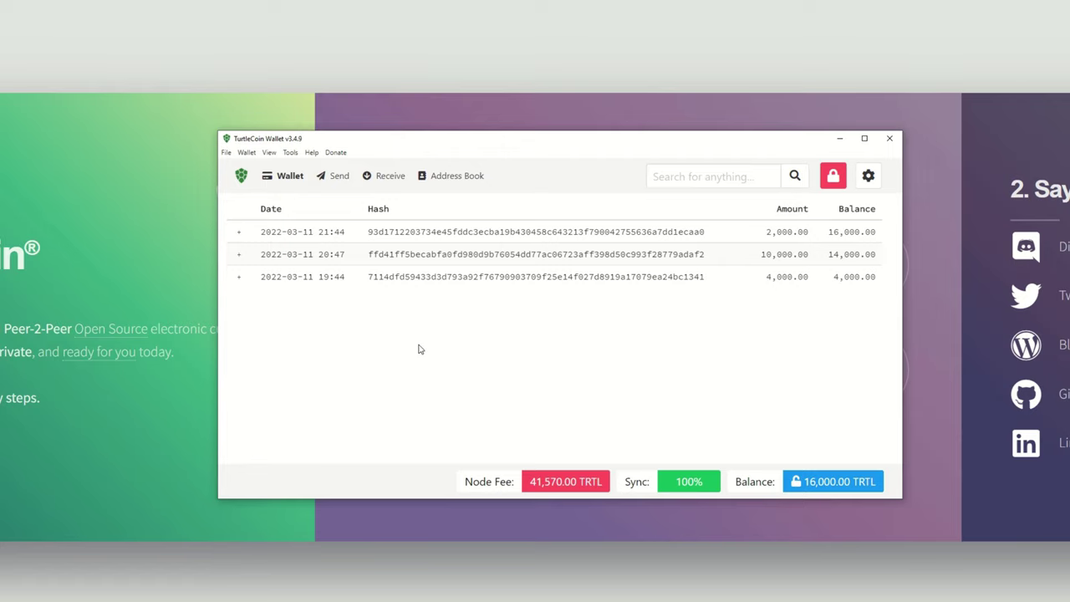
# - Switch the TurtleCoin Wallet to Receive to display its receiving address and QR code
pyautogui.click(389, 179)
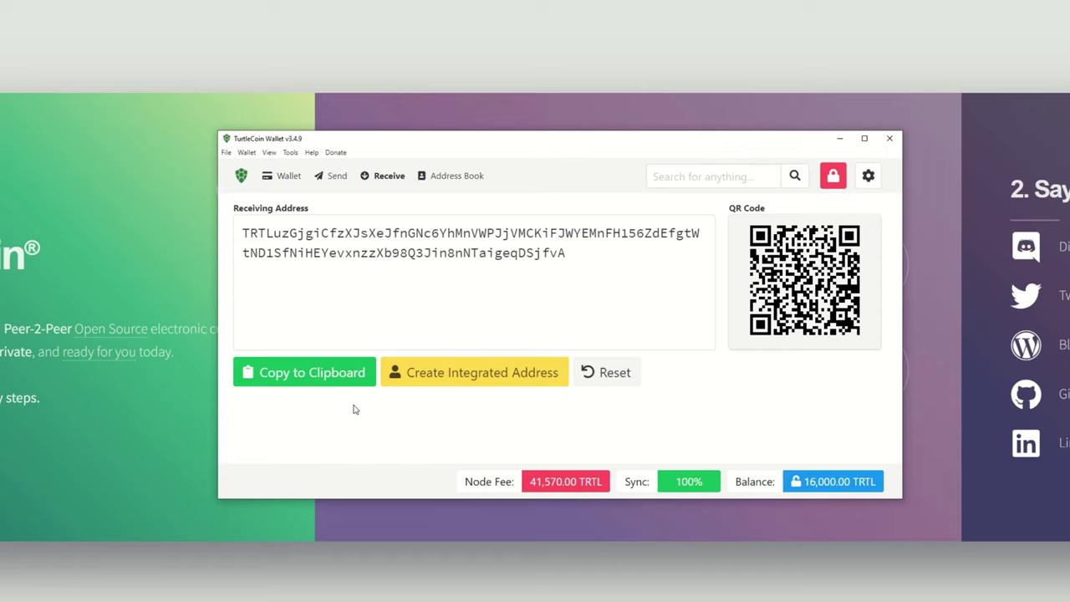
# - Minimize the TurtleCoin Wallet window to reveal the MiningPoolStats TurtleCoin pool list
pyautogui.click(841, 142)
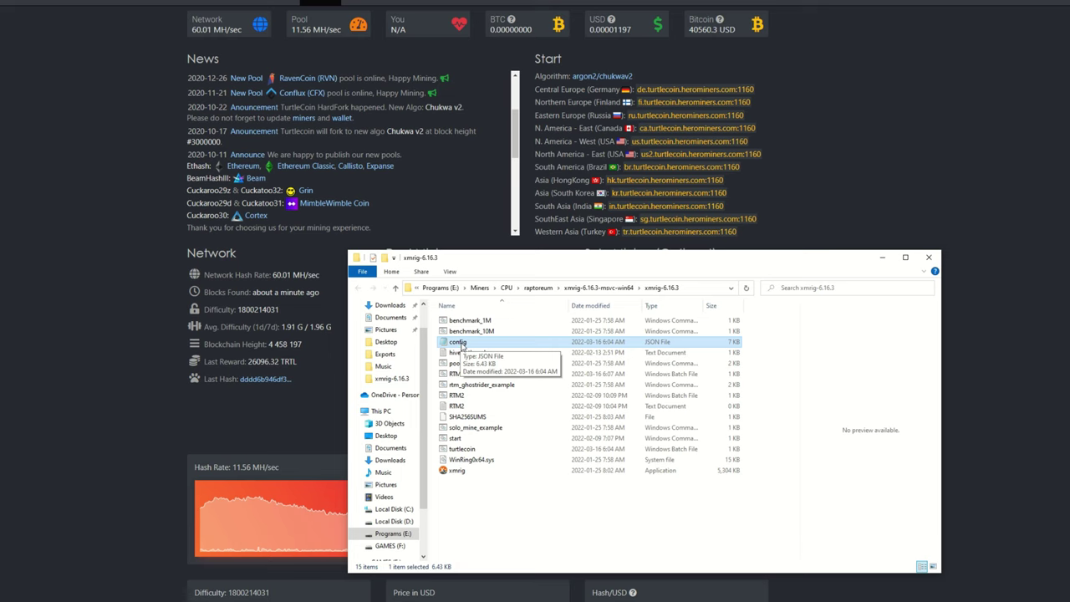
# - Open config.json from the xmrig-6.16.3 folder in Notepad
pyautogui.doubleClick(458, 343)
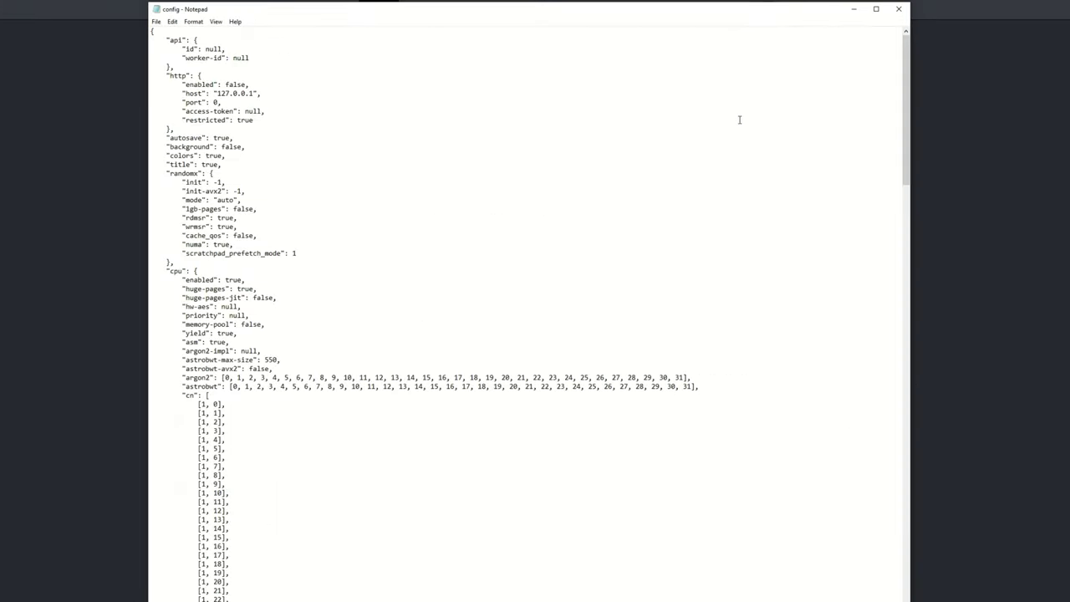
# - Scroll the Notepad config down to the pools entry with the HeroMiners url and user lines
pyautogui.moveTo(908, 53); pyautogui.dragTo(871, 467)
pyautogui.scroll(-4, 576, 336)
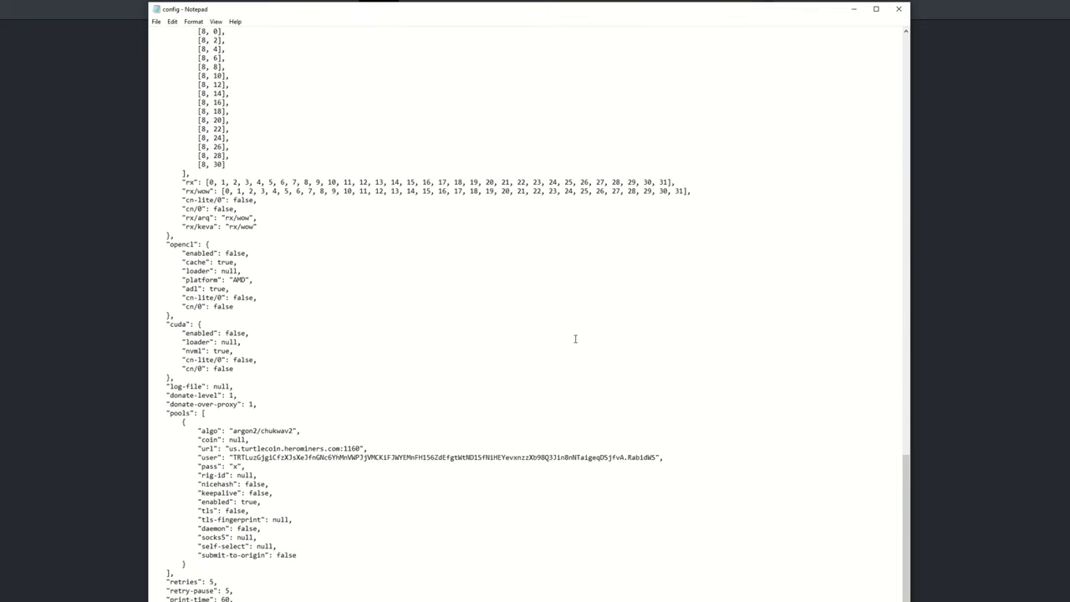
pyautogui.scroll(-1, 575, 335)
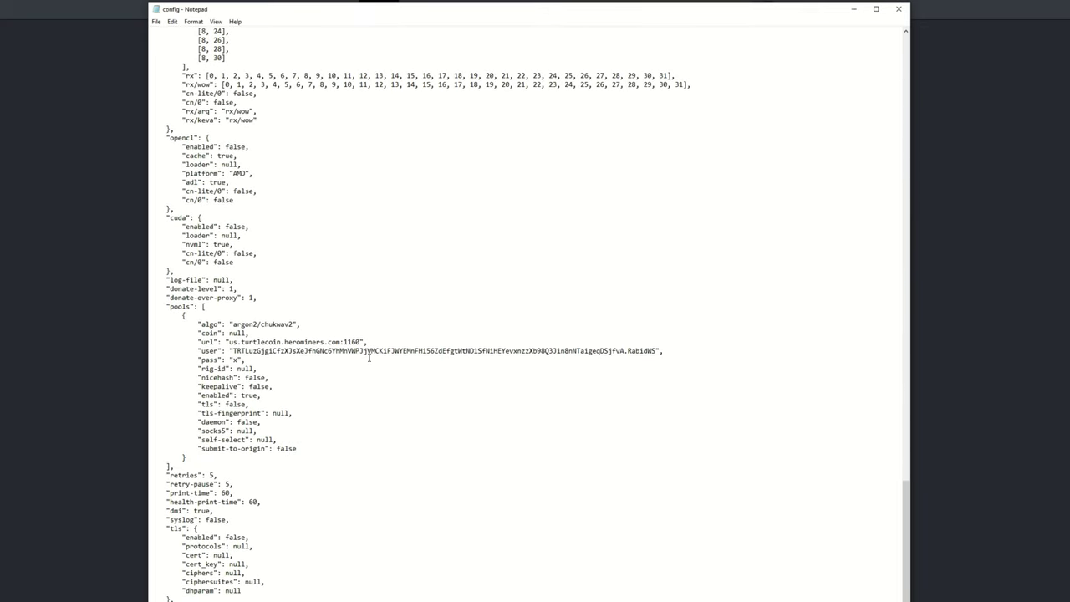
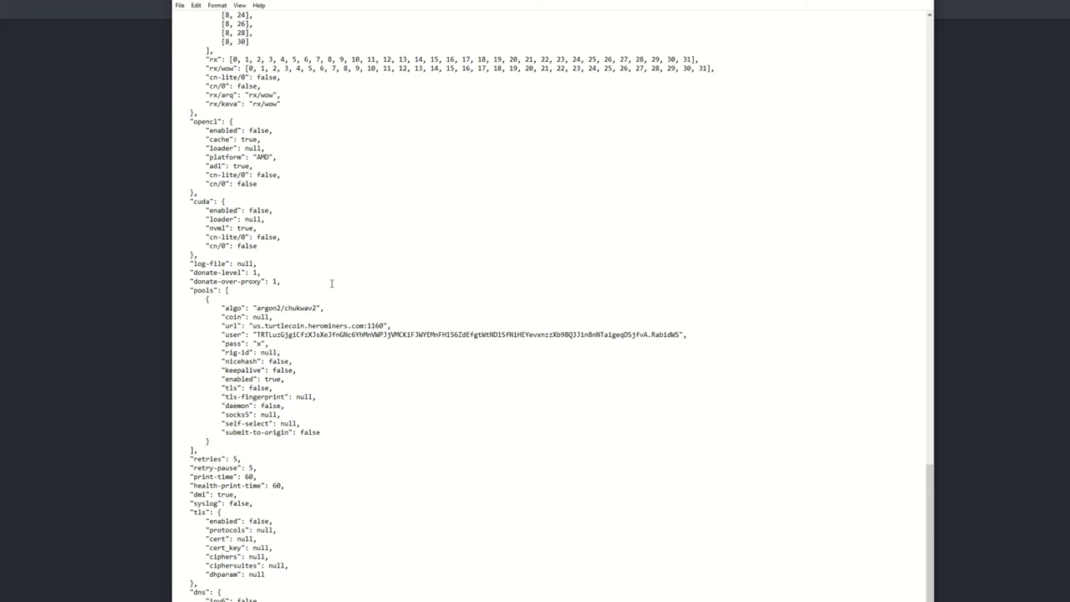
# - Compare the config's argon2/chukwav2 algo value against the HeroMiners pool page
pyautogui.moveTo(568, 3); pyautogui.dragTo(264, 2)
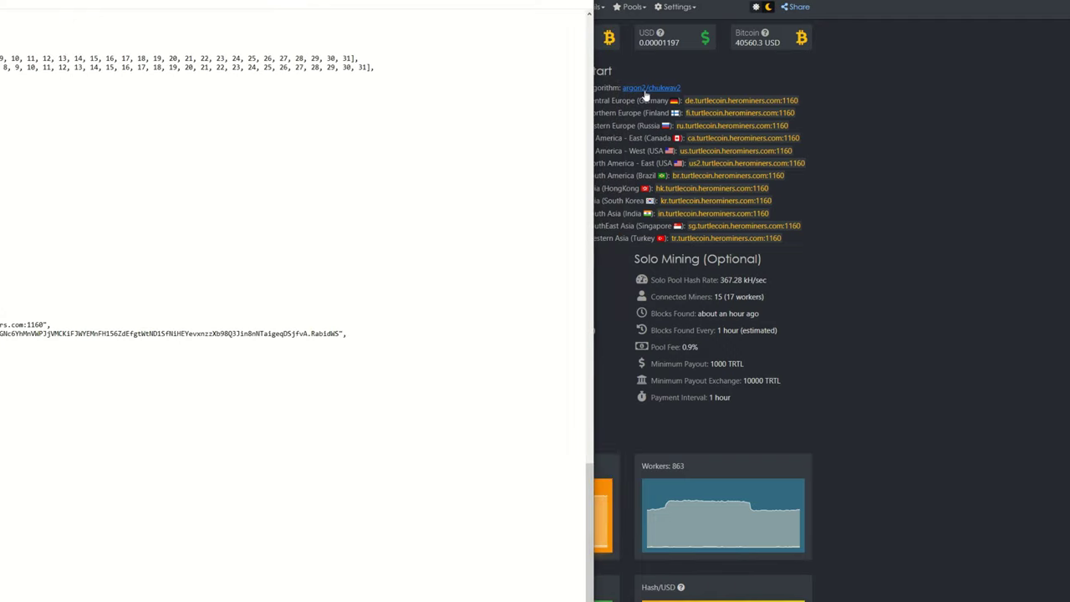
pyautogui.moveTo(323, 3); pyautogui.dragTo(718, 3)
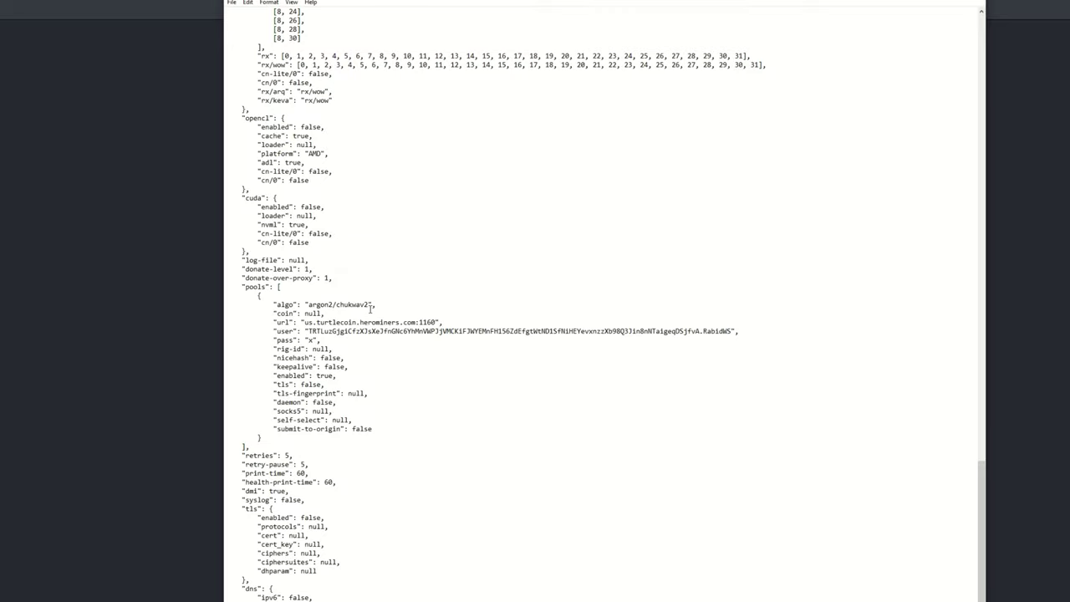
pyautogui.moveTo(370, 308); pyautogui.dragTo(311, 309)
pyautogui.click(311, 310)
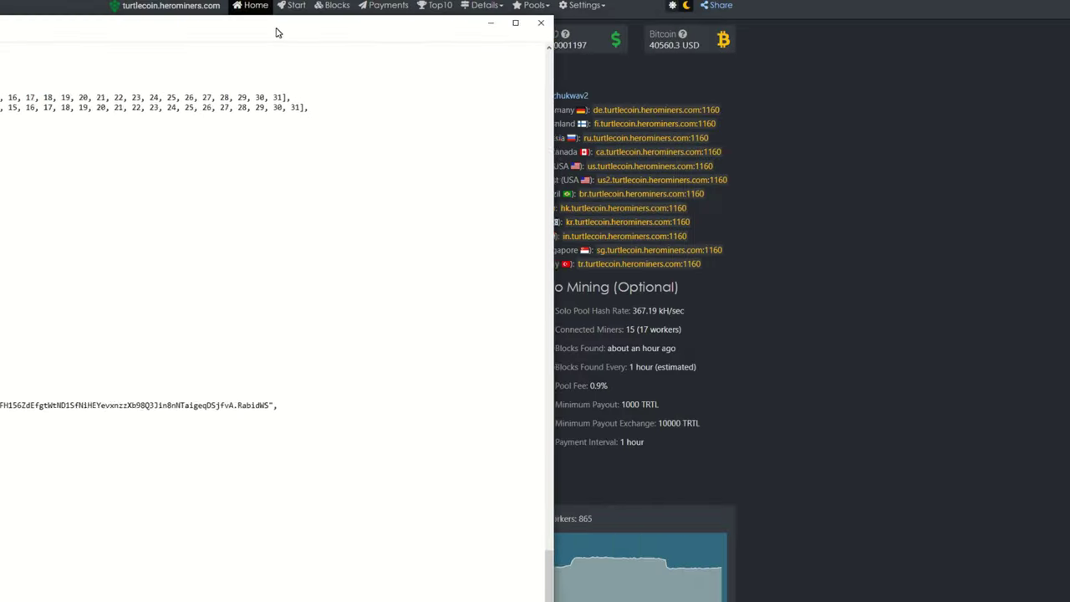
pyautogui.moveTo(278, 31); pyautogui.dragTo(207, 29)
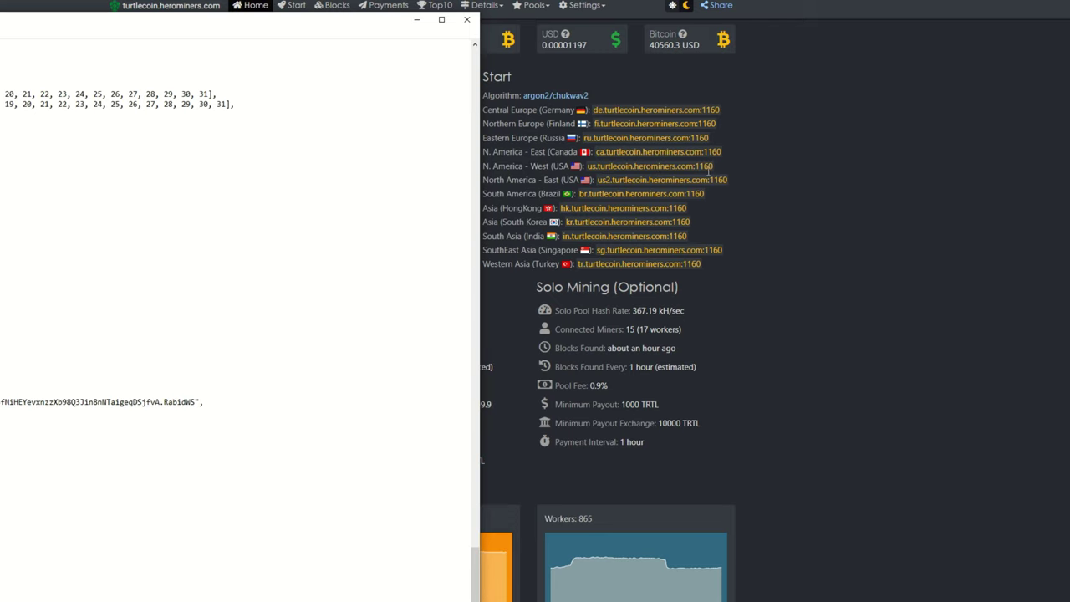
pyautogui.moveTo(213, 27); pyautogui.dragTo(674, 11)
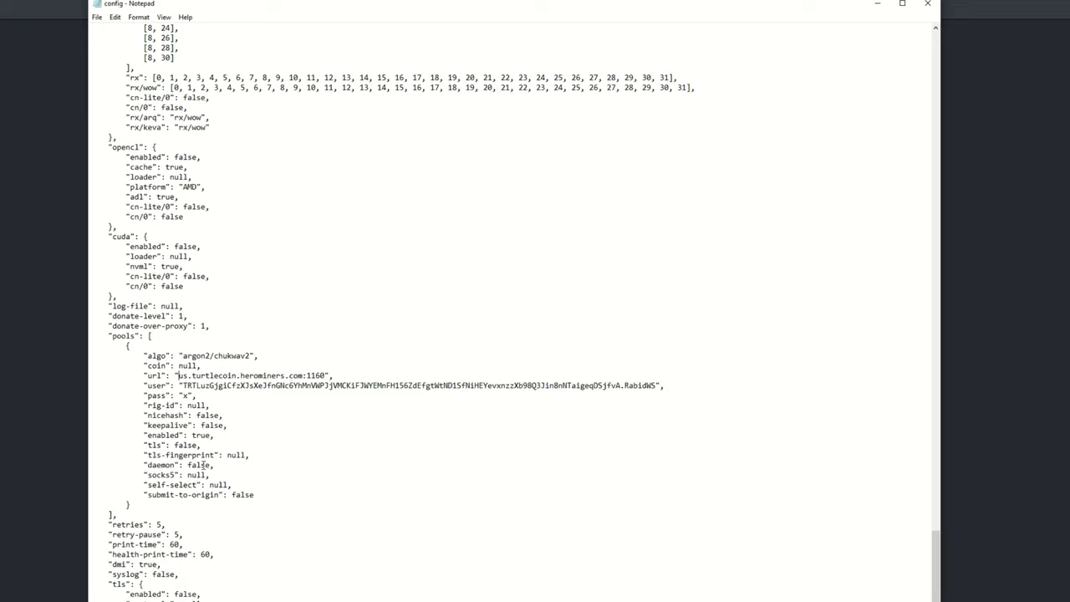
# - Log into the TurtleCoin wallet, copy its receiving address, and check the config's user line
pyautogui.hotkey('alt', 'Tab')
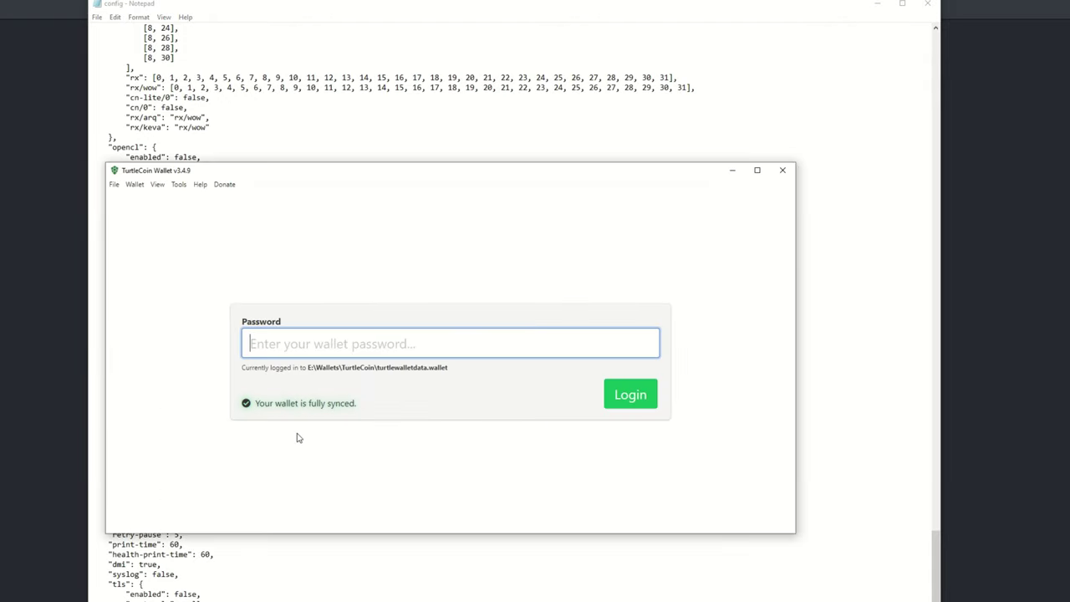
pyautogui.write('•••••••••')
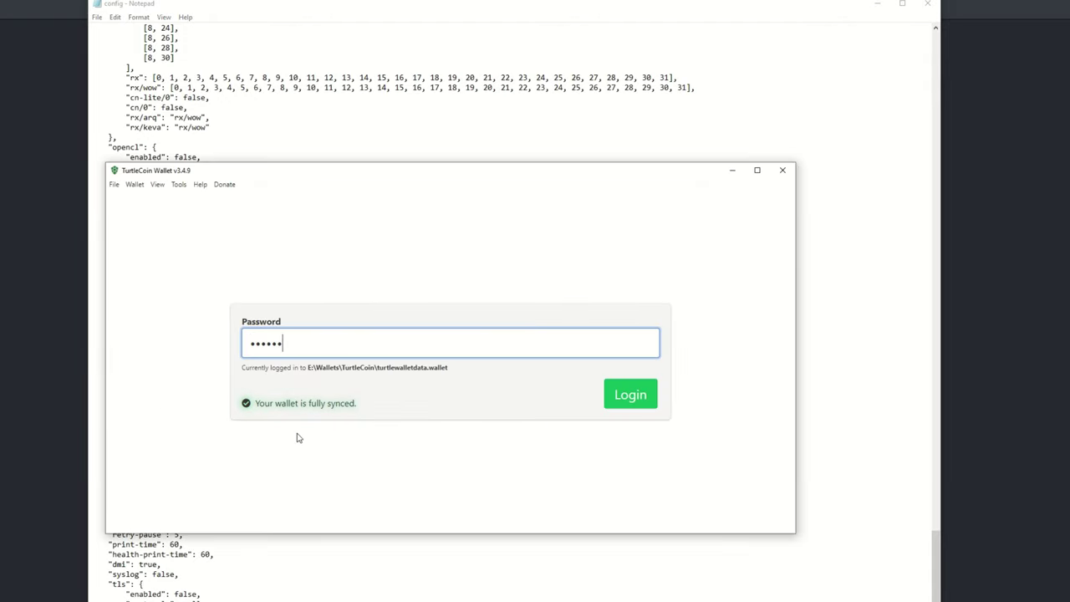
pyautogui.write('••')
pyautogui.press('Return')
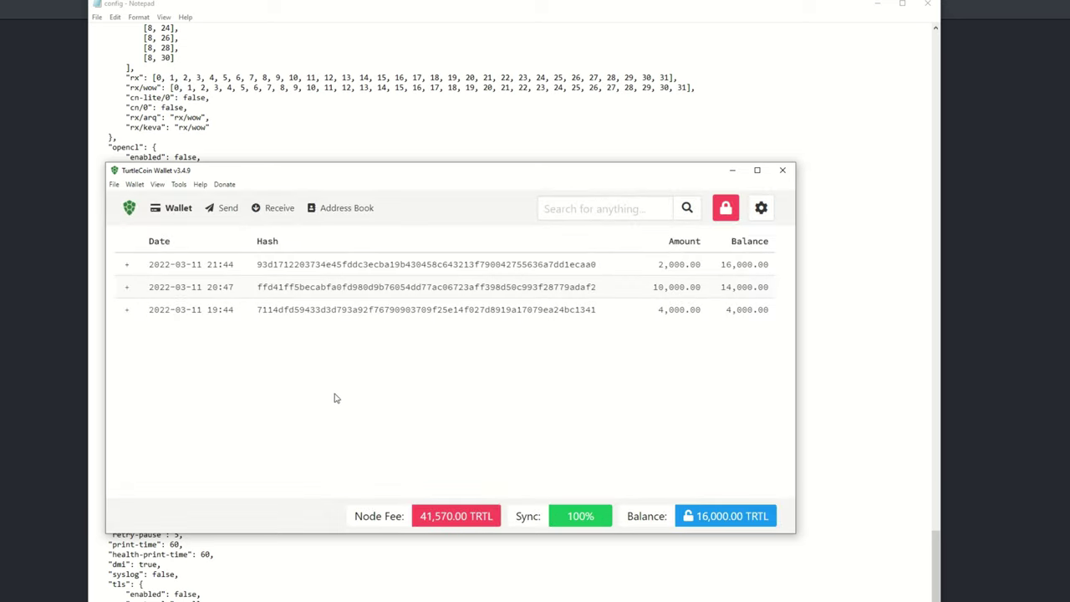
pyautogui.click(284, 209)
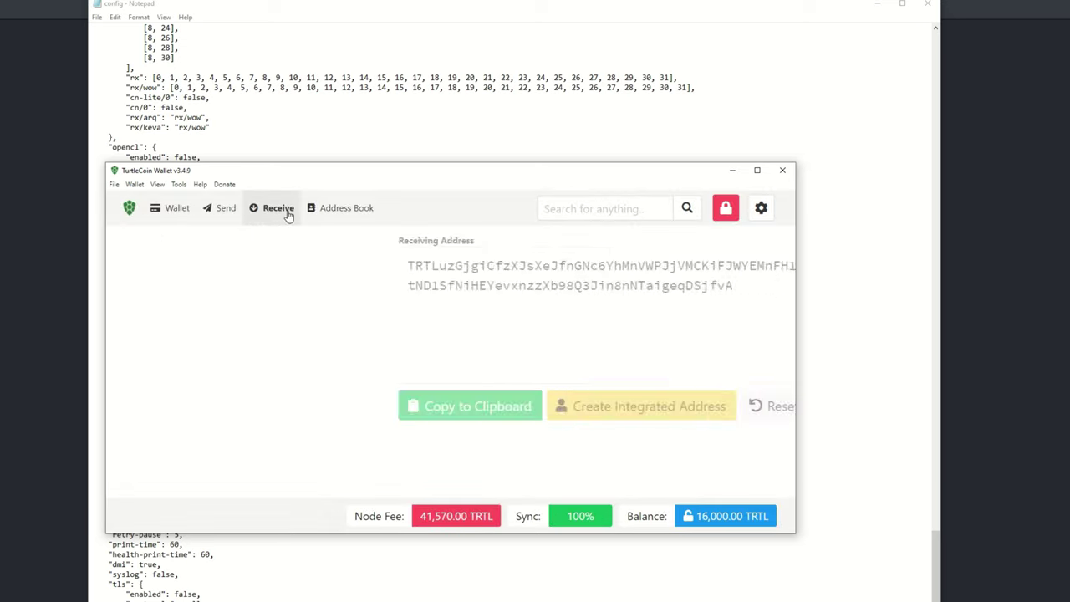
pyautogui.click(201, 406)
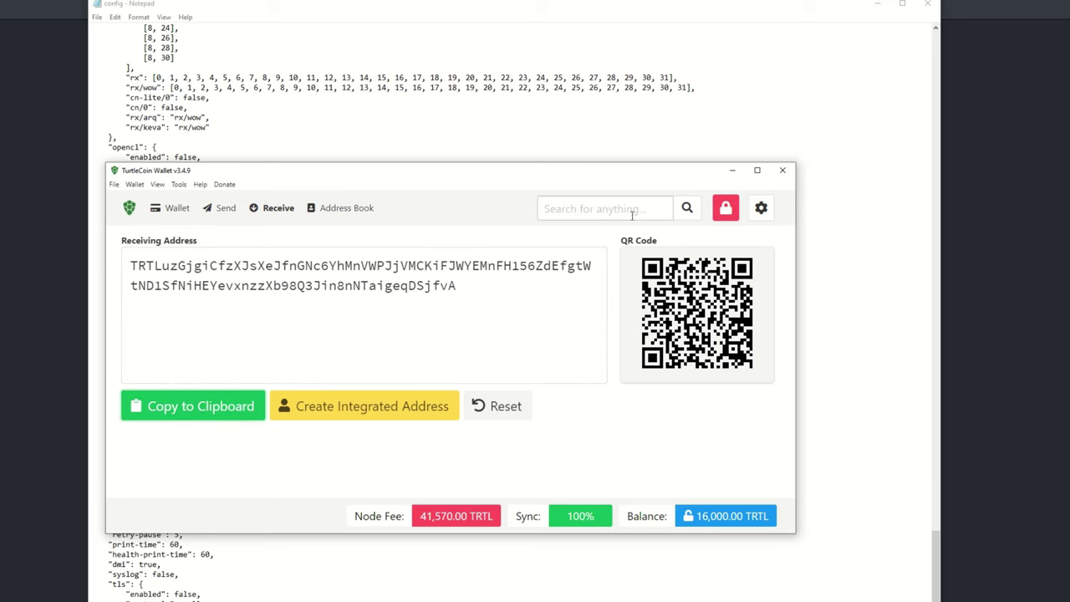
pyautogui.click(733, 171)
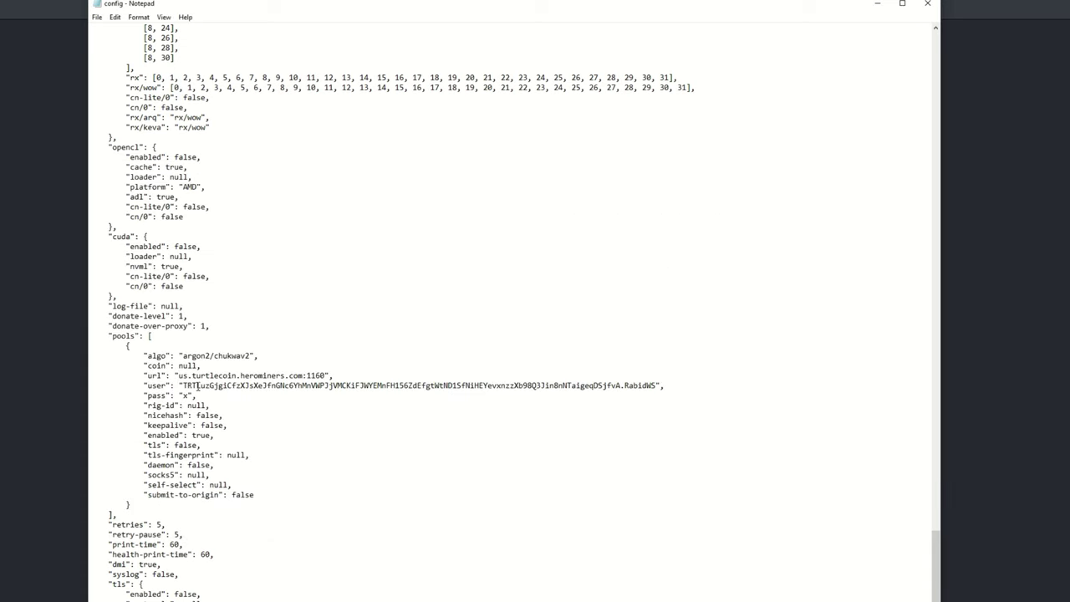
pyautogui.moveTo(189, 390); pyautogui.dragTo(621, 385)
pyautogui.click(619, 402)
# - Save the config, then check xmrig's Compatibility settings for running as administrator
pyautogui.click(97, 17)
pyautogui.click(114, 67)
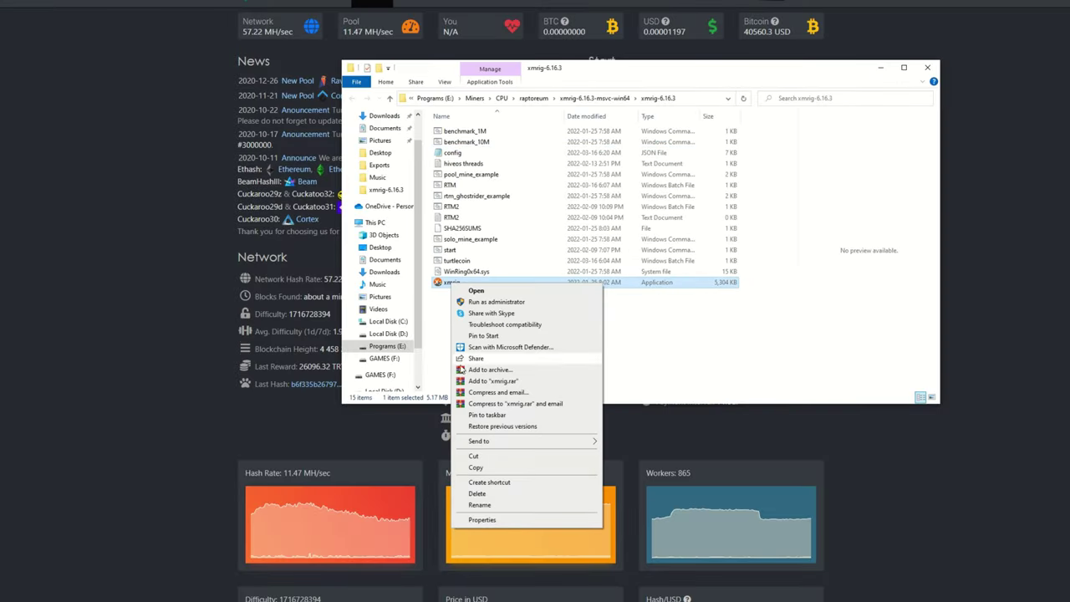
pyautogui.click(482, 520)
pyautogui.click(498, 307)
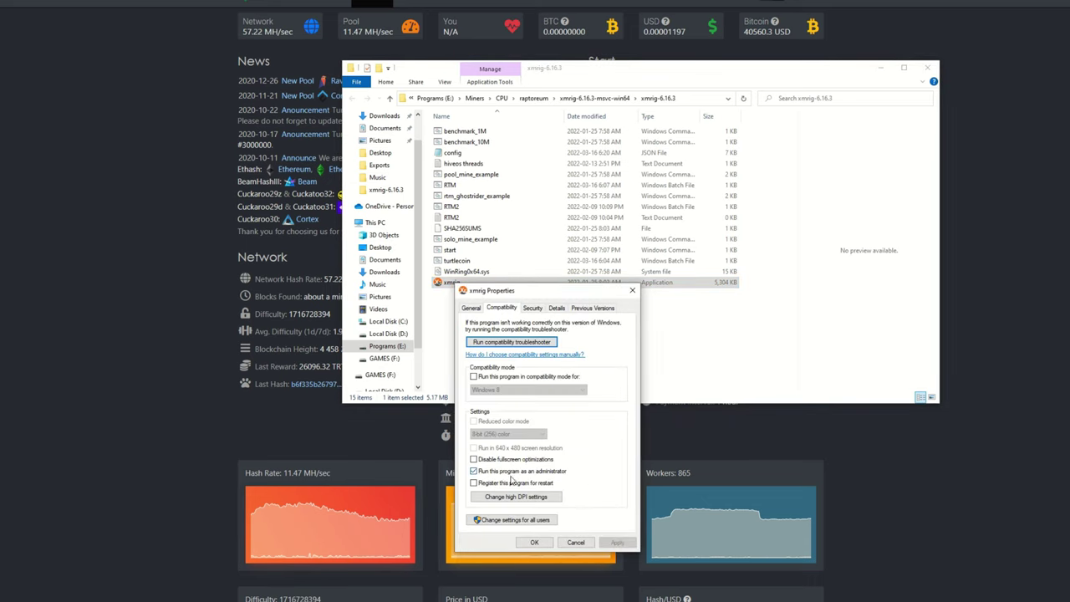
pyautogui.click(576, 542)
pyautogui.rightClick(449, 286)
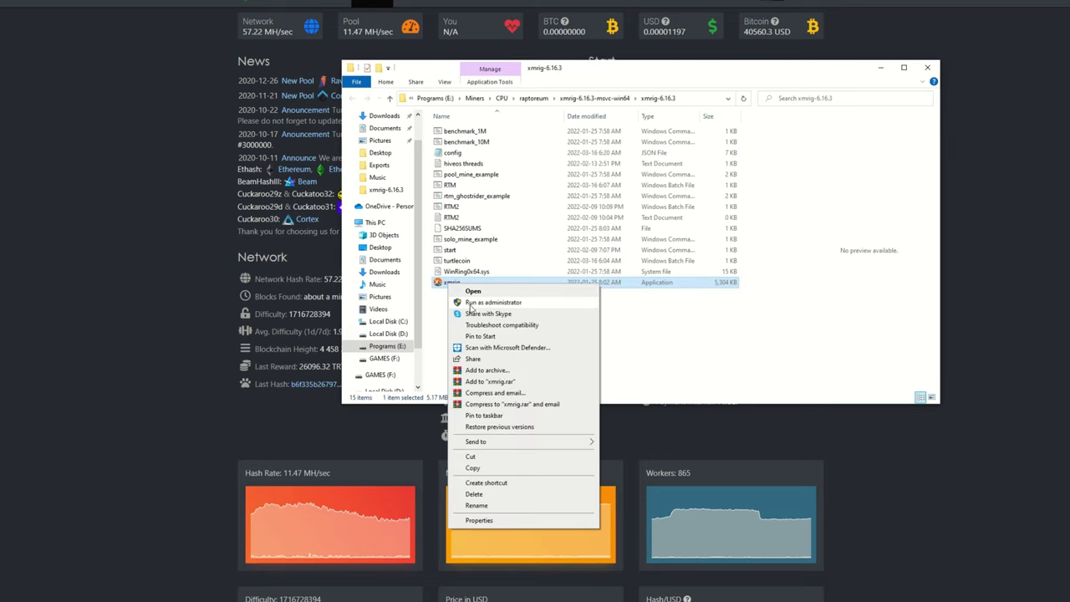
pyautogui.click(433, 314)
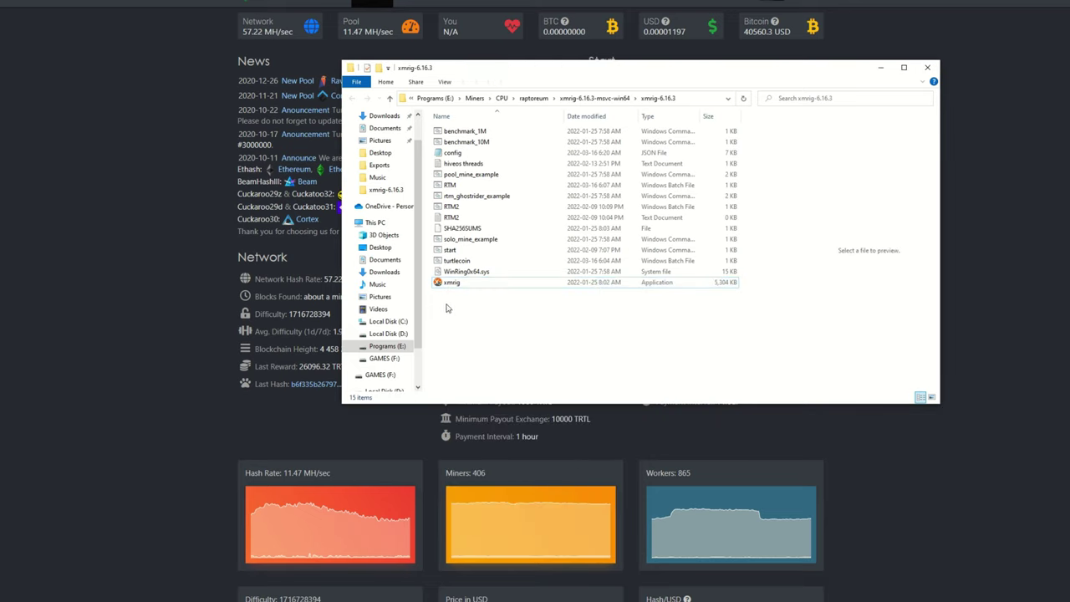
# - Launch xmrig.exe and approve the administrator prompt so it starts mining
pyautogui.doubleClick(452, 283)
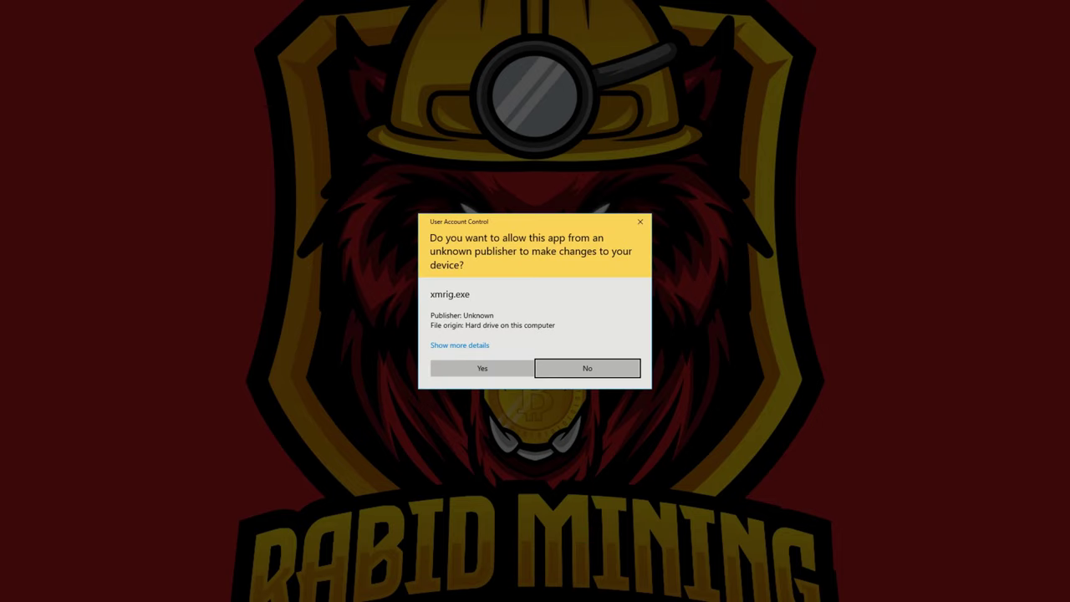
pyautogui.click(482, 370)
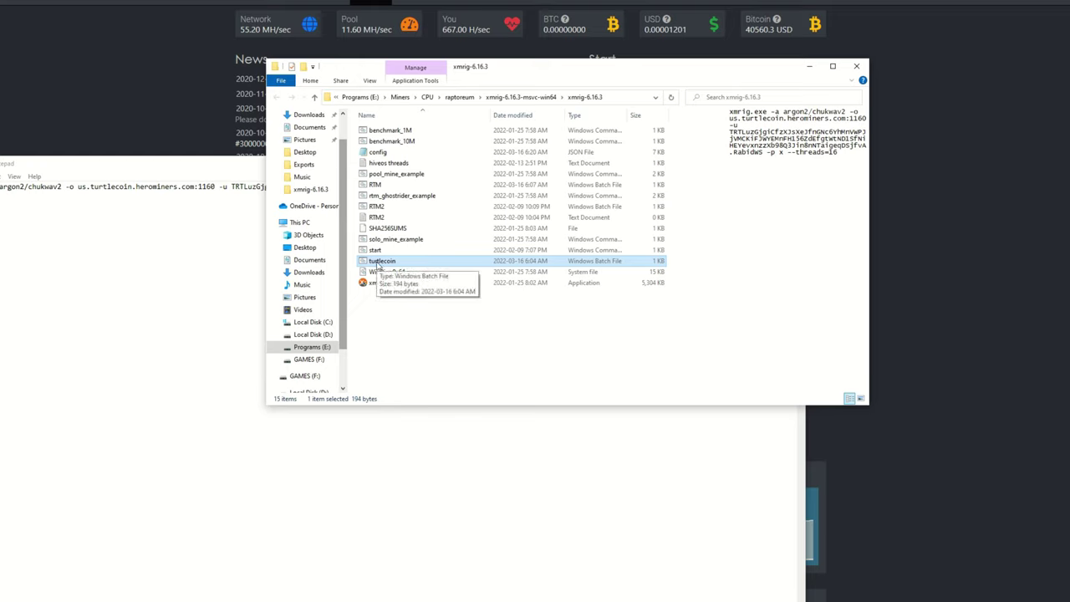
# - Select the RTM batch file, then the config file, in the xmrig-6.16.3 folder
pyautogui.click(376, 186)
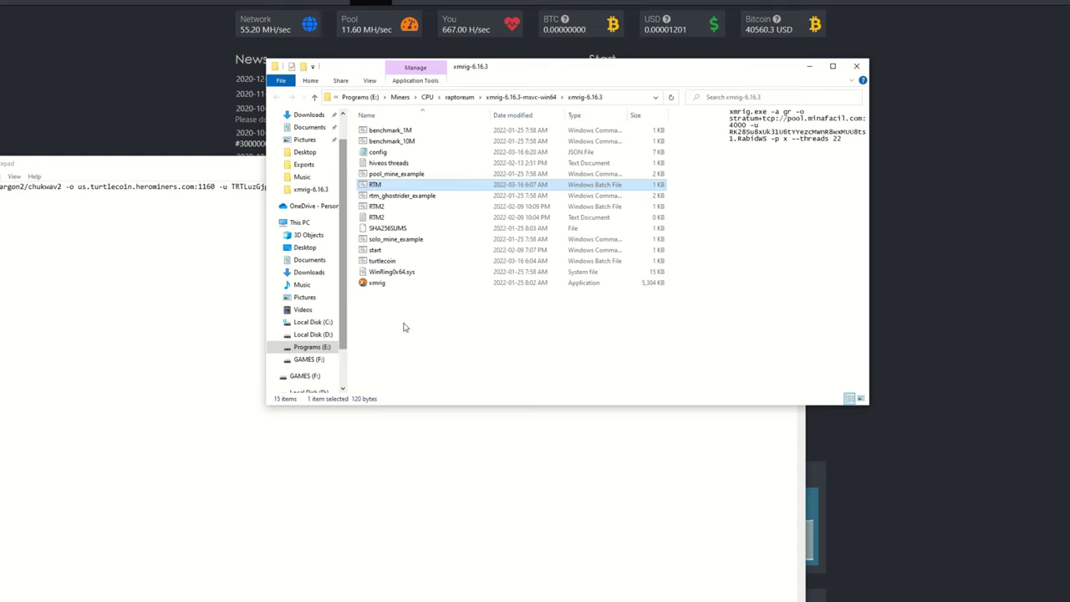
pyautogui.click(378, 152)
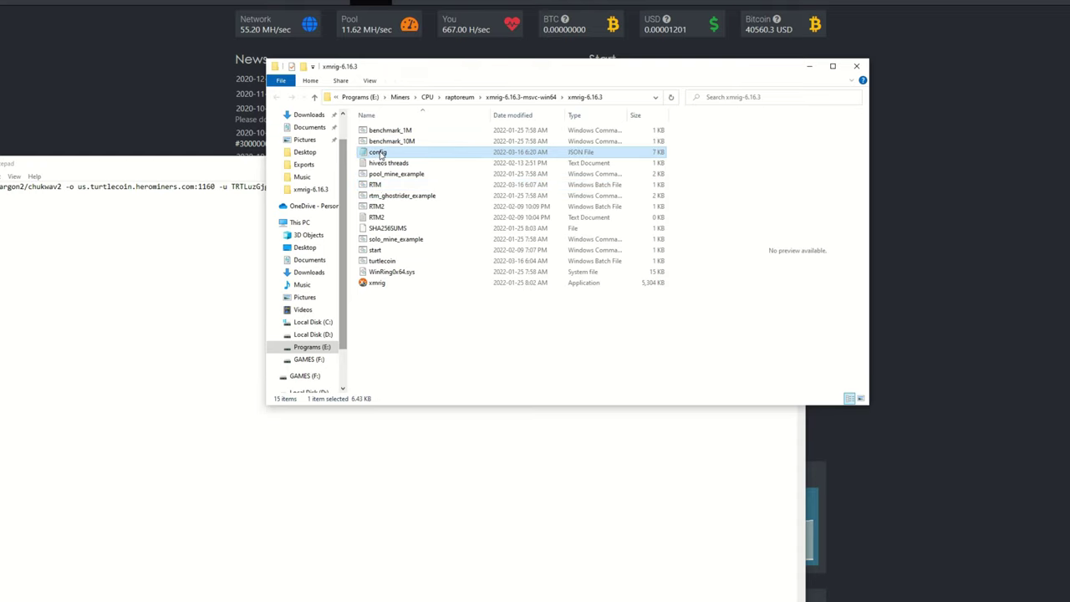
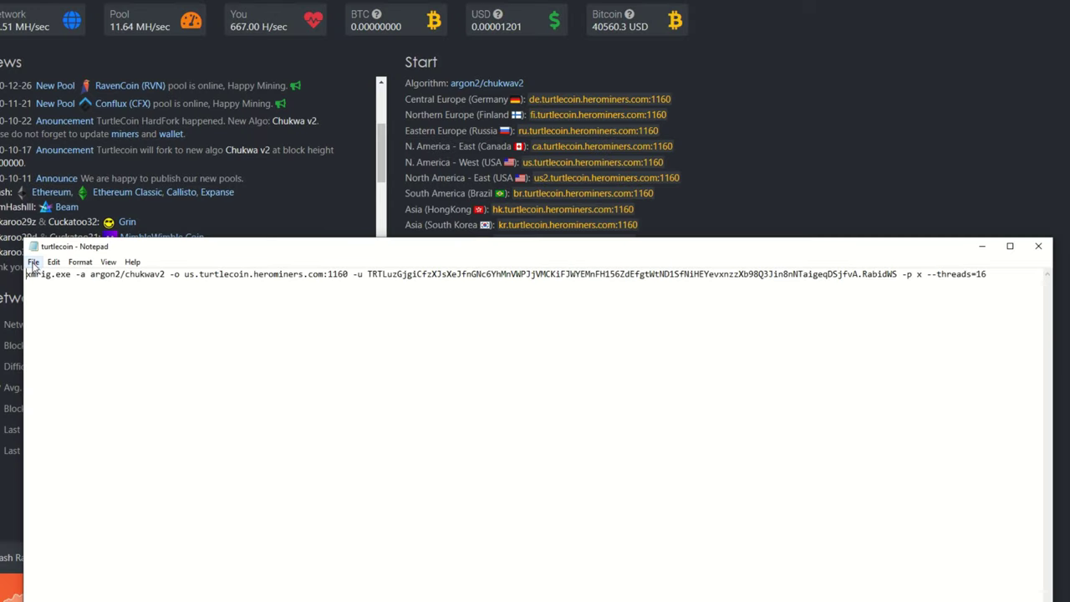
# - Save the Notepad miner command as turtlecoin.bat, with the file type set to All Files
pyautogui.click(34, 263)
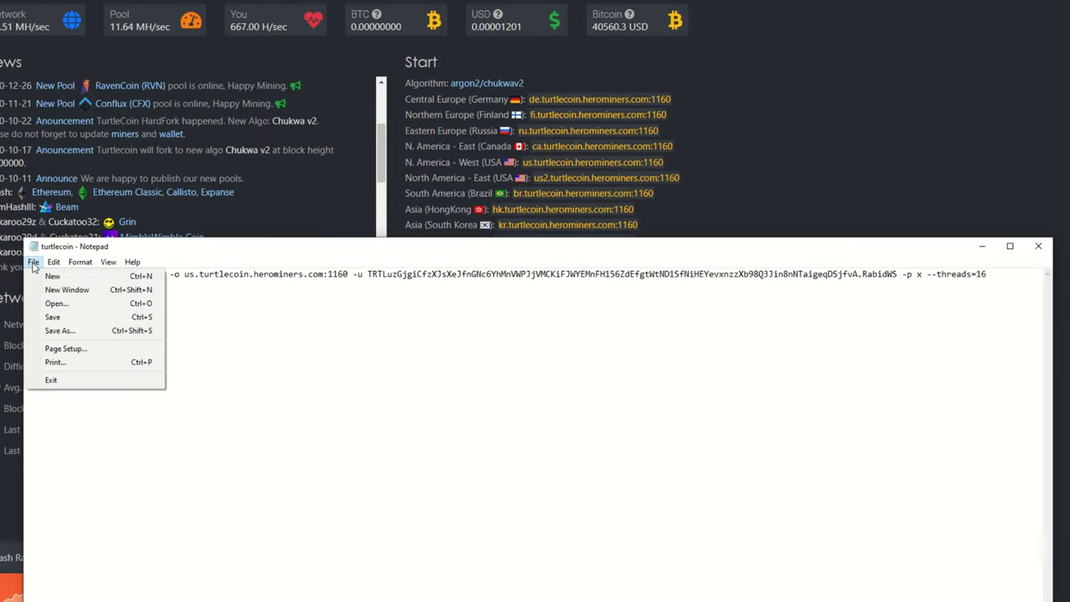
pyautogui.click(70, 331)
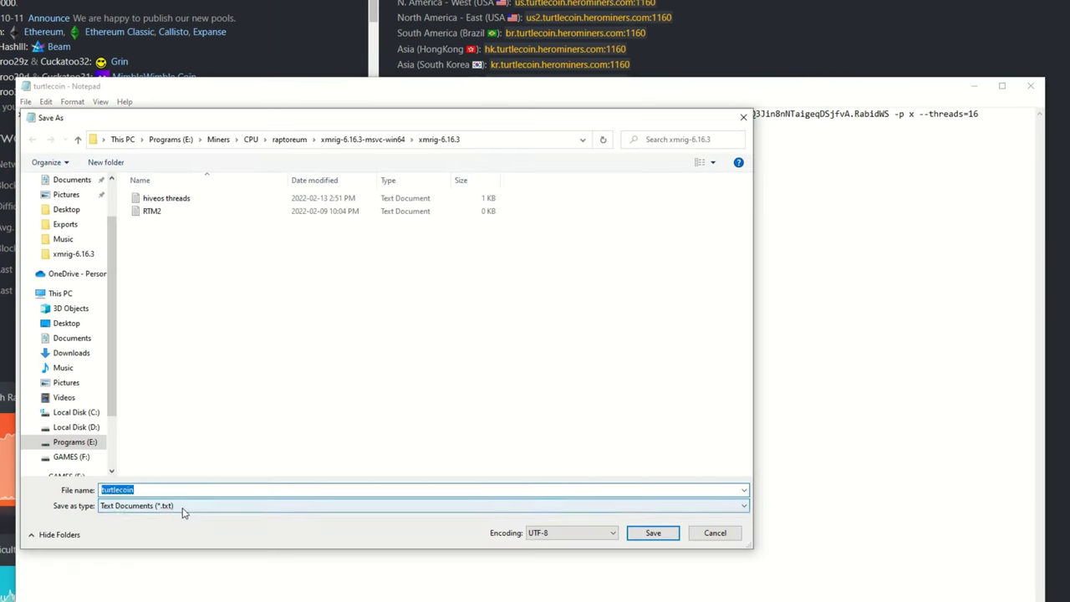
pyautogui.click(184, 513)
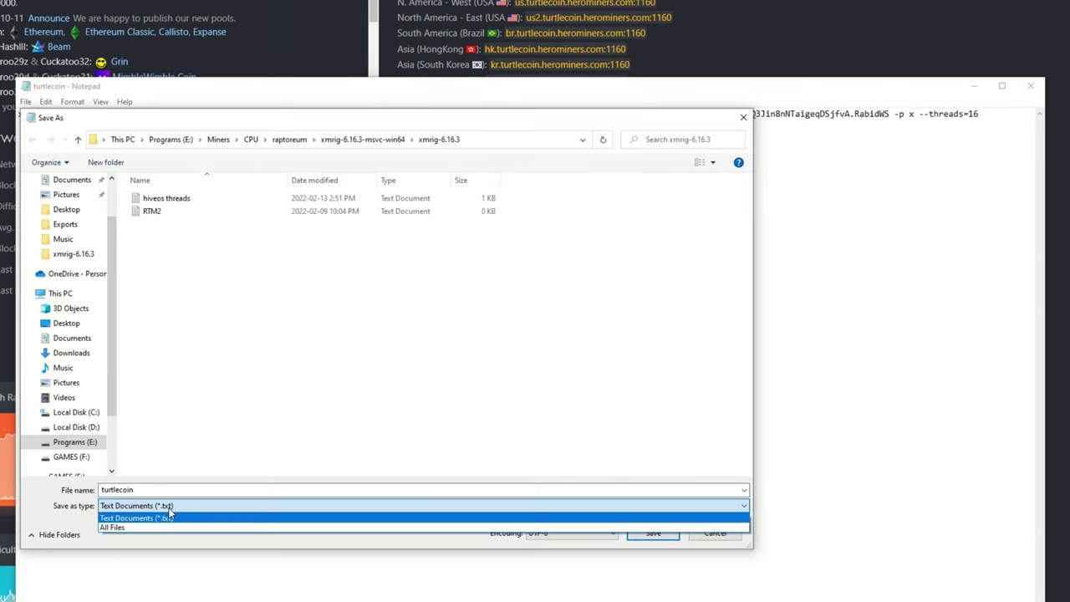
pyautogui.click(142, 530)
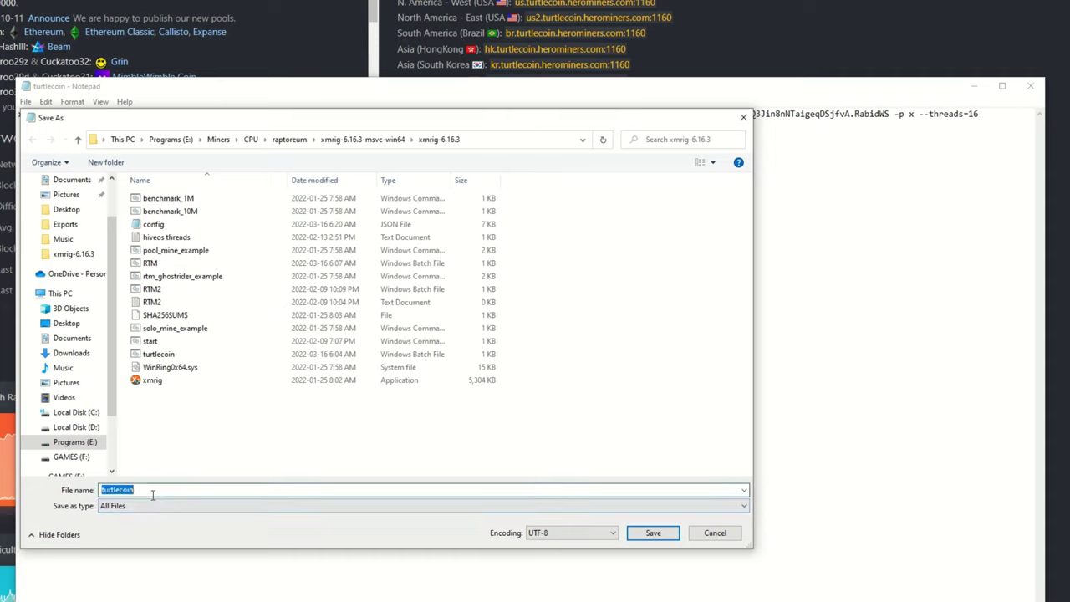
pyautogui.click(148, 493)
pyautogui.write('.ba')
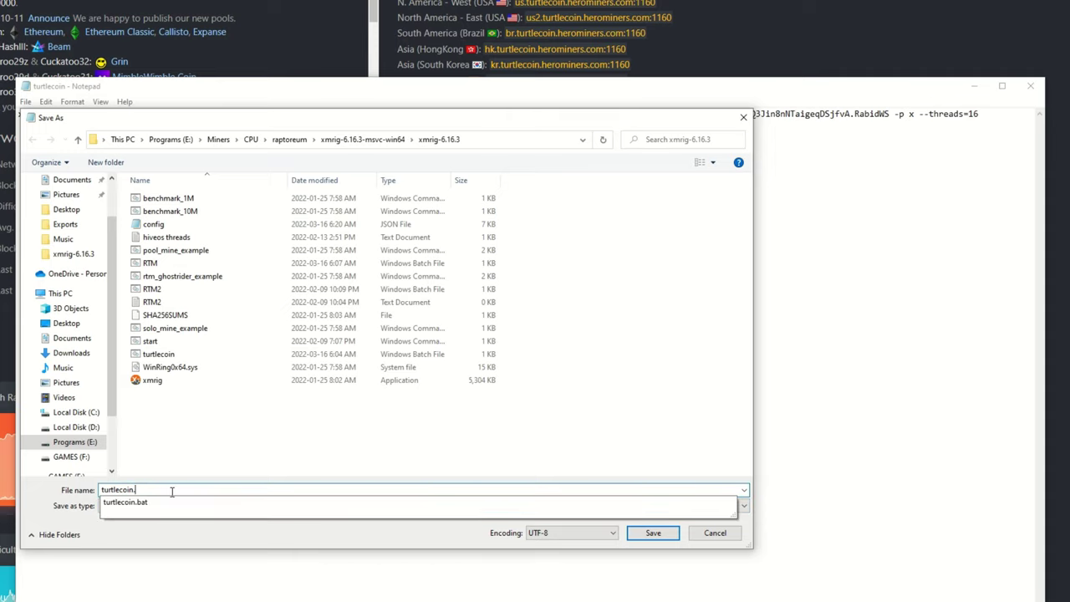
pyautogui.write('t')
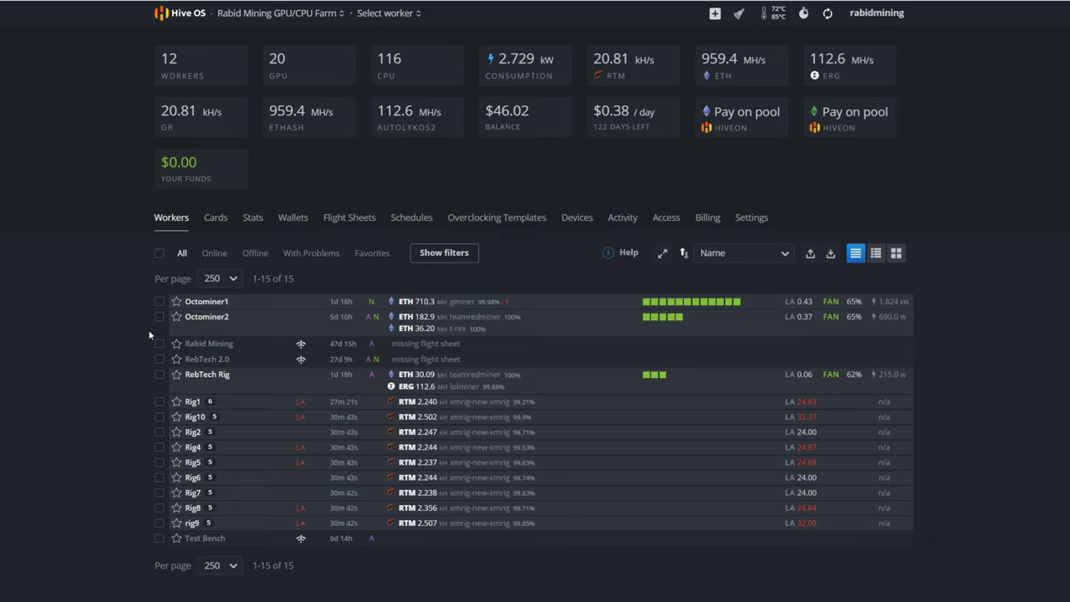
# - Open the farm's Wallets page in Hive OS
pyautogui.click(294, 224)
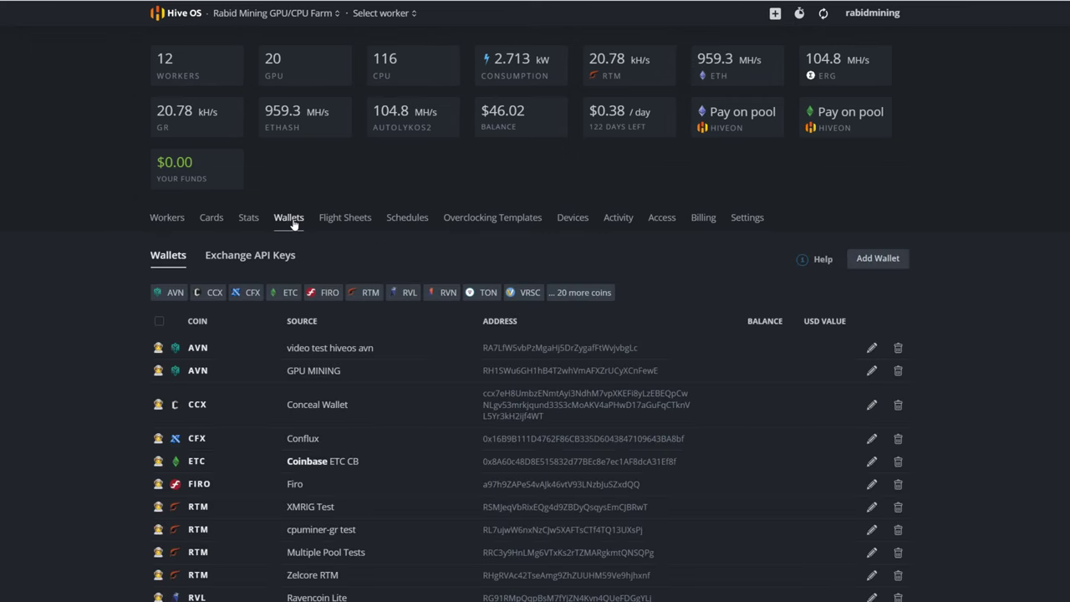
# - Start a new wallet with coin TRTL and name 'turtle video', leaving the address empty
pyautogui.click(879, 262)
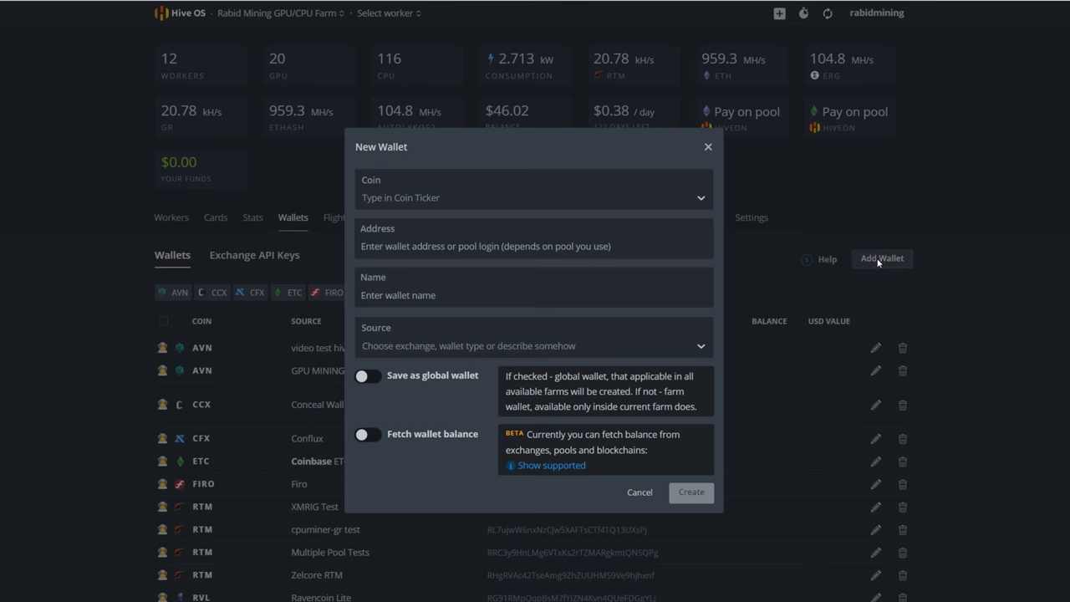
pyautogui.click(439, 197)
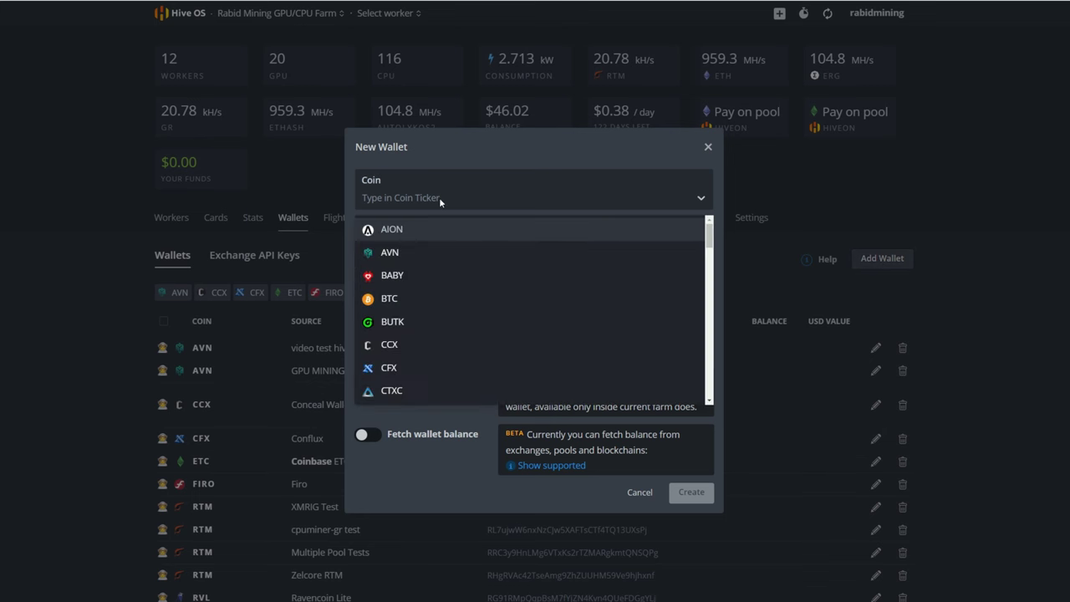
pyautogui.write('tr')
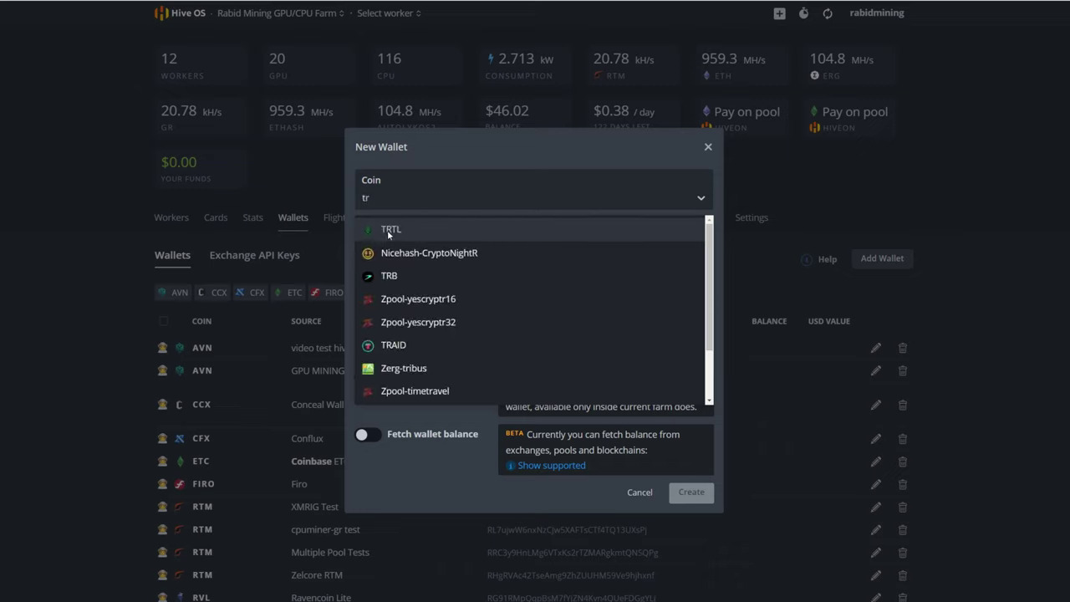
pyautogui.click(386, 229)
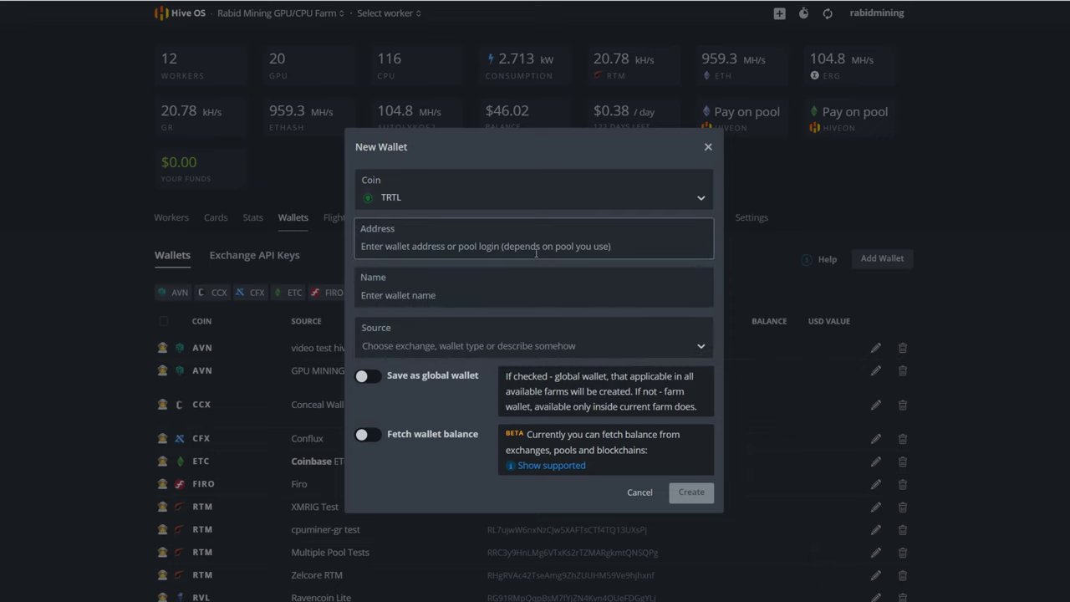
pyautogui.click(438, 295)
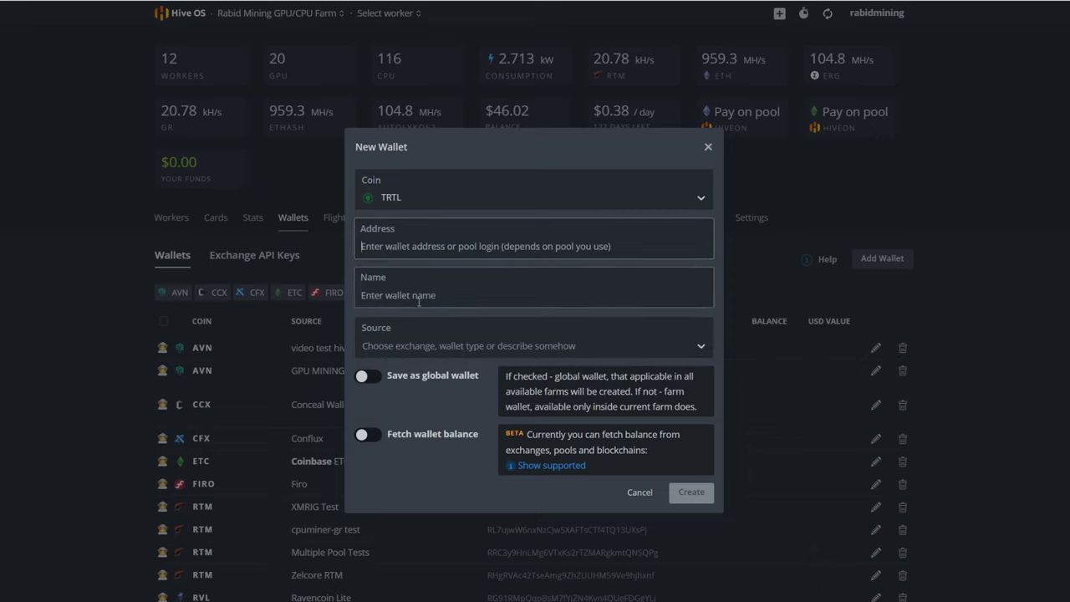
pyautogui.write('turtle video')
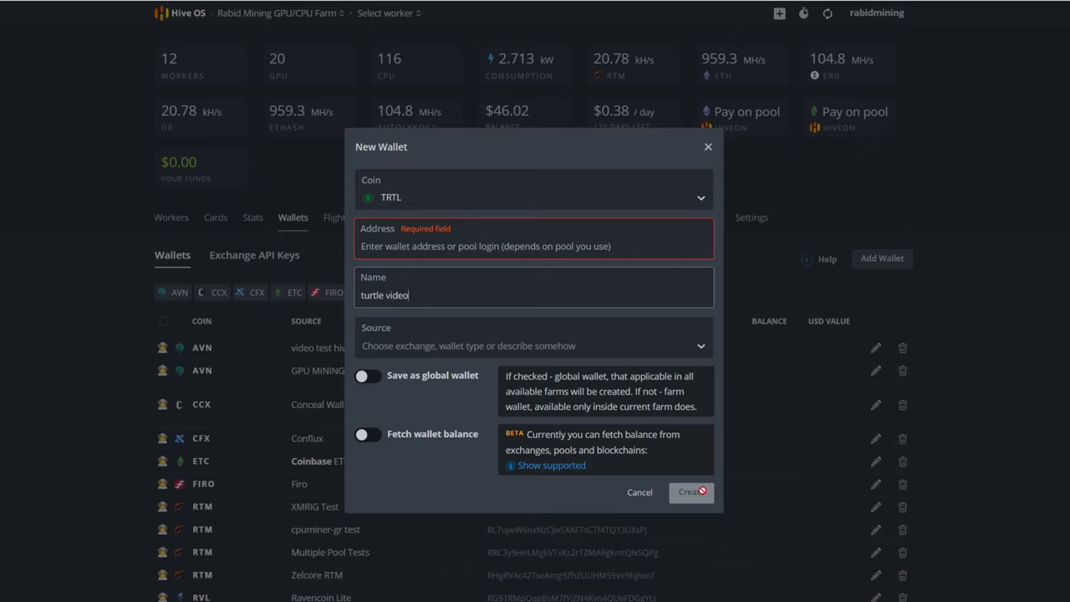
# - Discard the wallet form and start a new flight sheet with coin TRTL
pyautogui.click(639, 493)
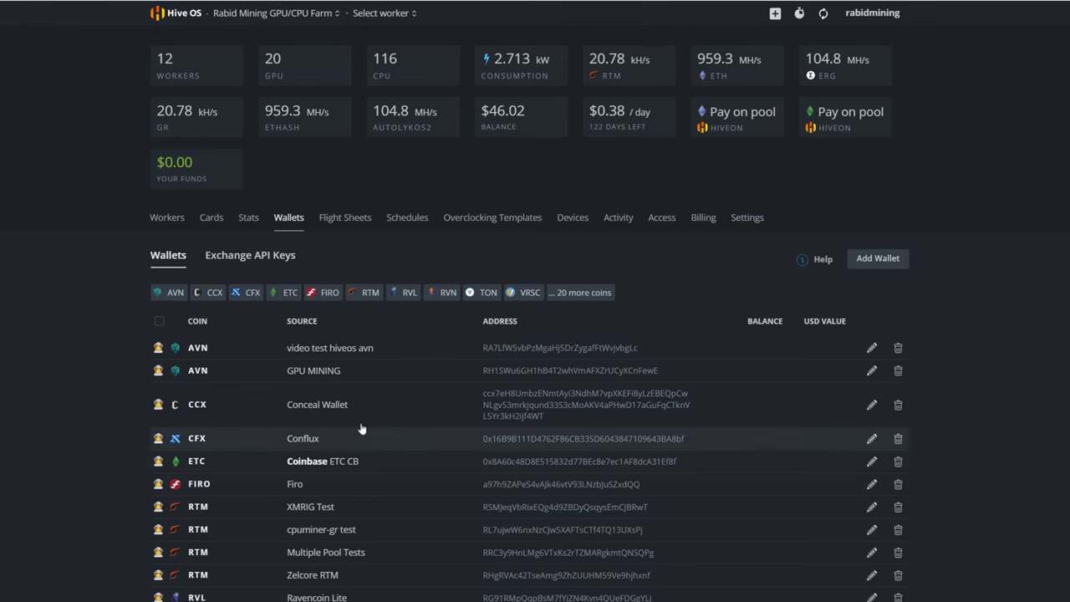
pyautogui.click(168, 219)
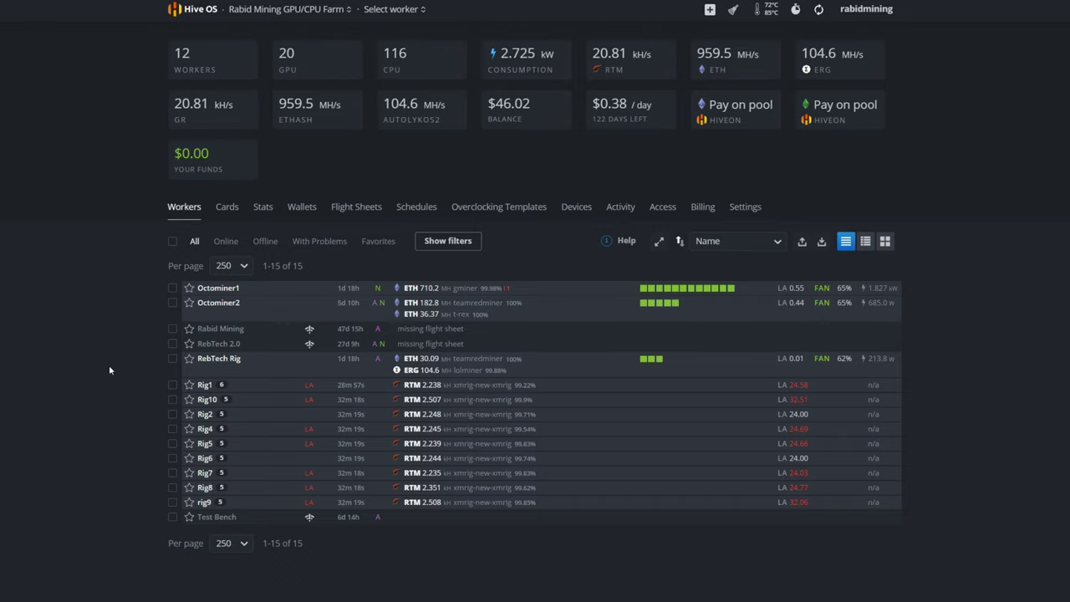
pyautogui.click(343, 213)
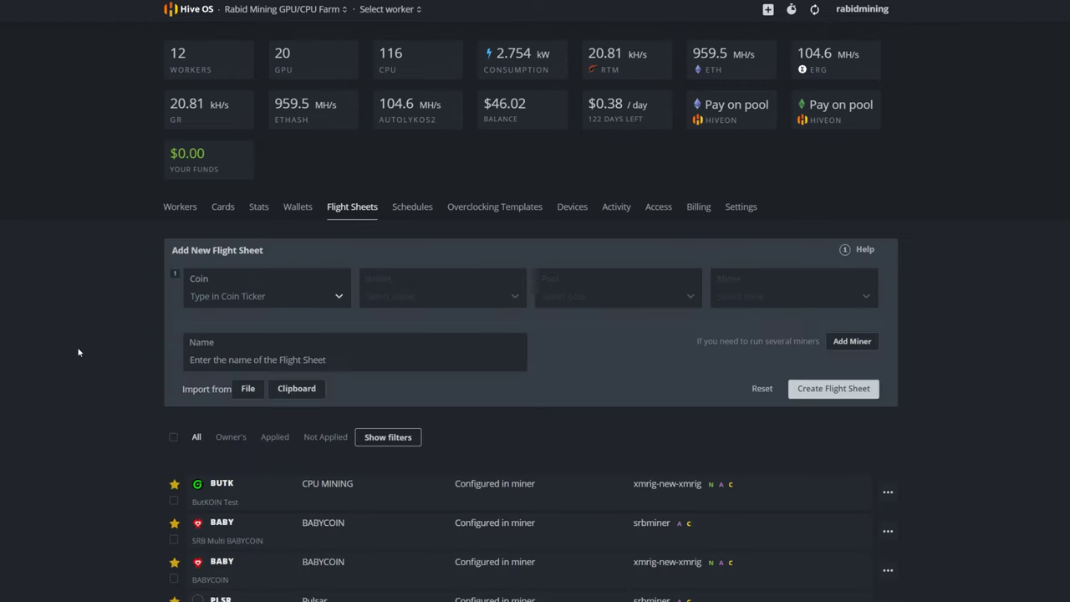
pyautogui.click(236, 298)
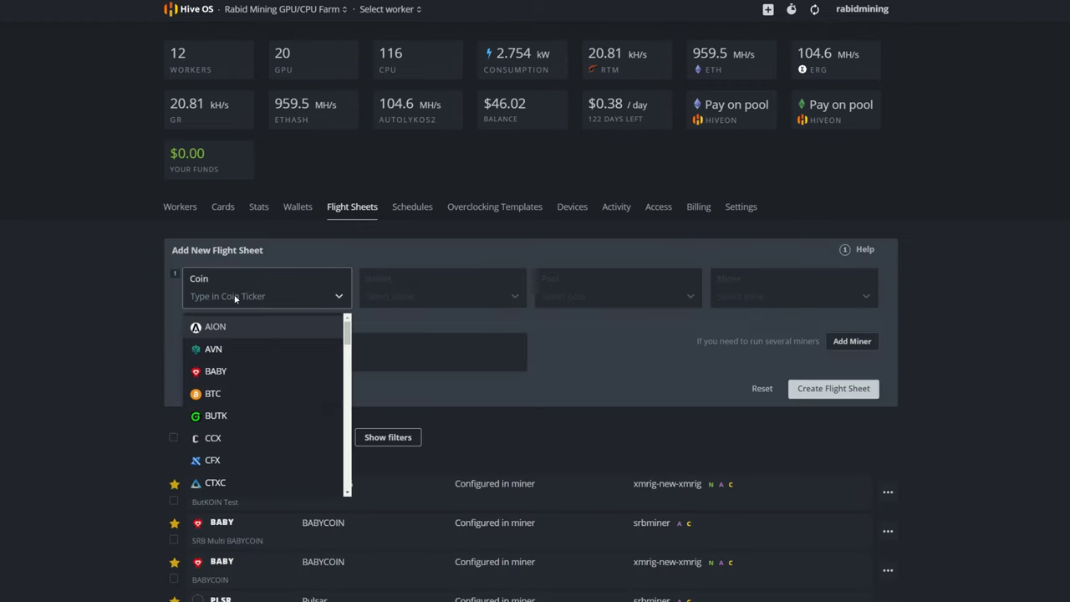
pyautogui.write('turt')
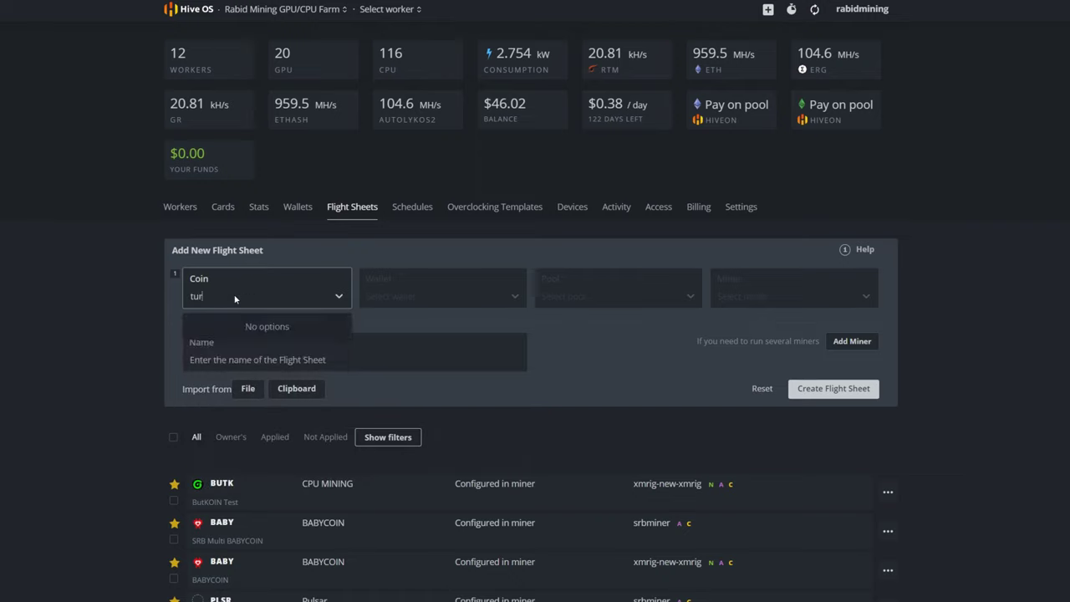
pyautogui.press('BackSpace')
pyautogui.press('BackSpace')
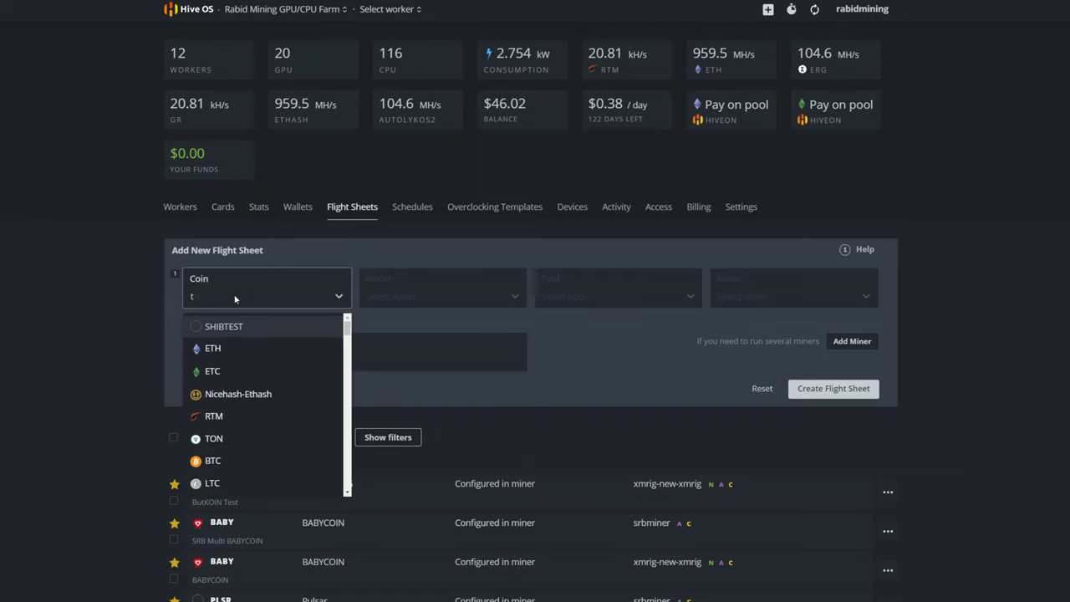
pyautogui.write('rt')
pyautogui.click(211, 325)
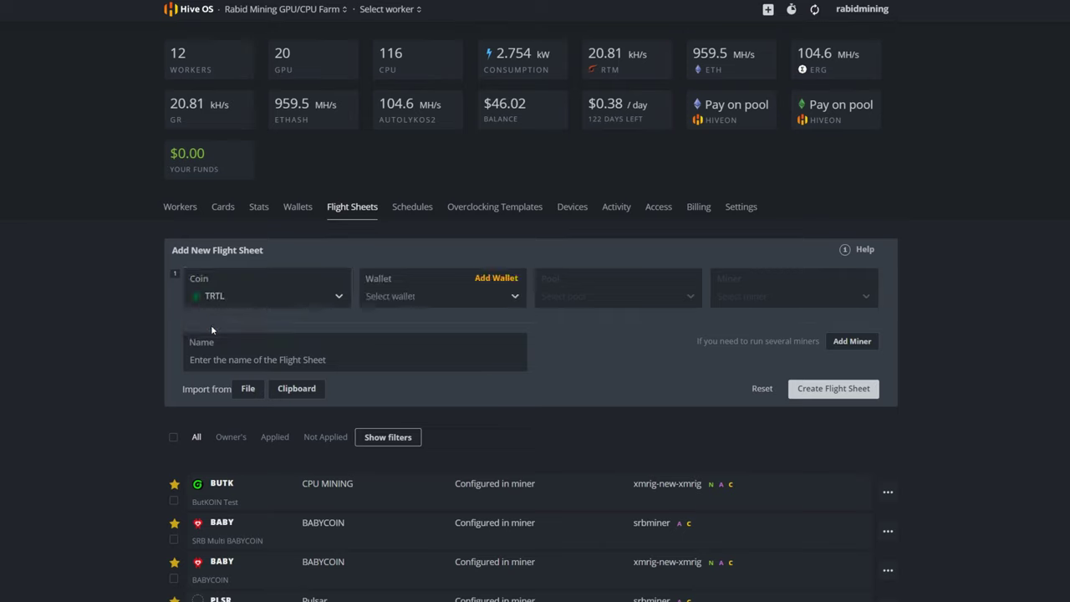
# - Set the flight sheet's wallet to Turtle and pool to herominers on the USA (West) server
pyautogui.click(420, 299)
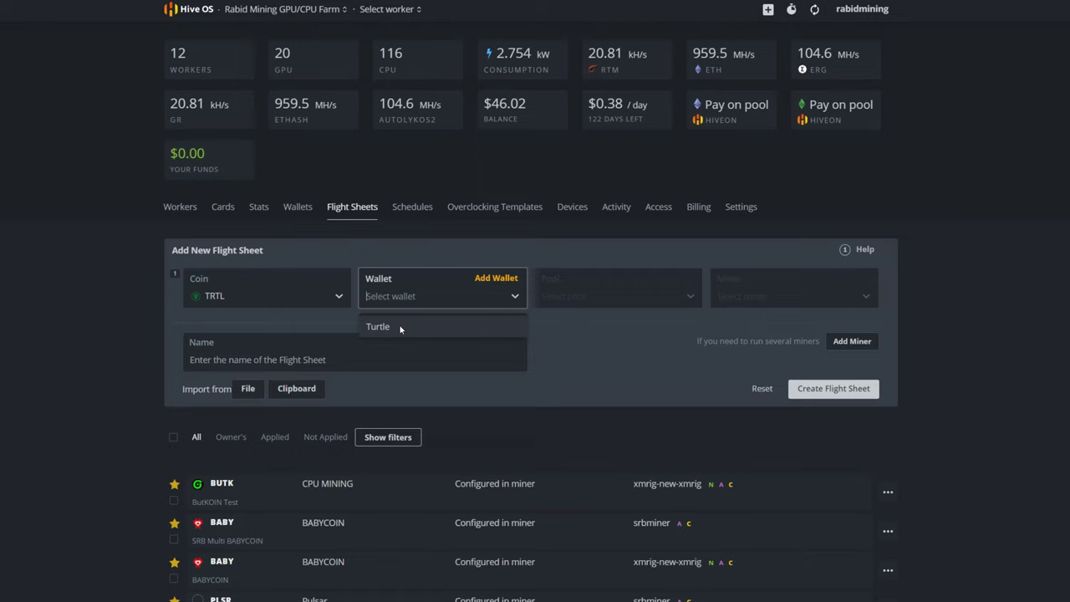
pyautogui.click(399, 327)
pyautogui.click(575, 304)
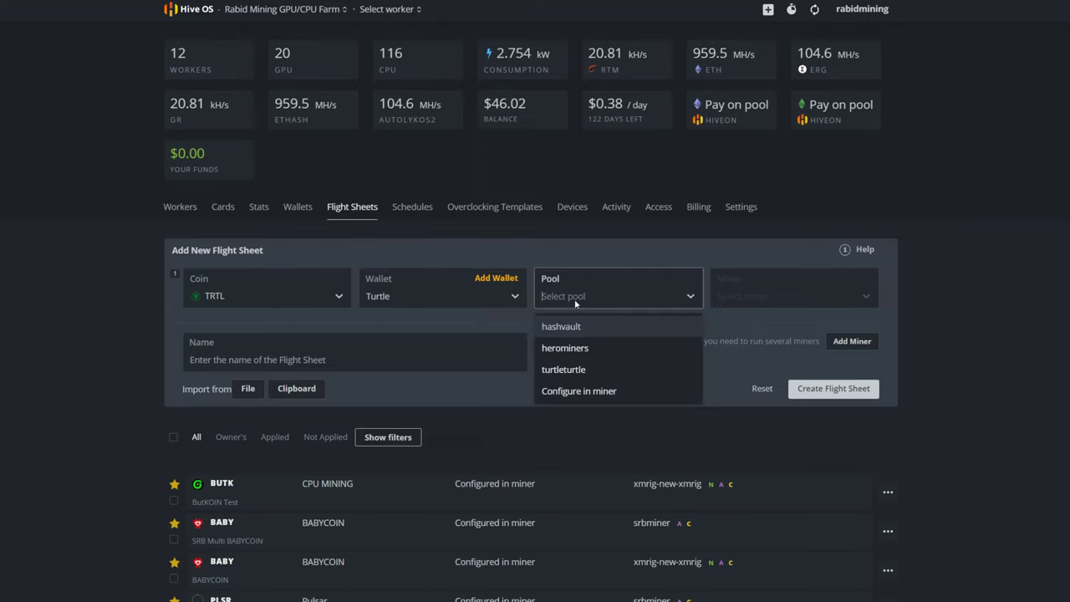
pyautogui.click(579, 348)
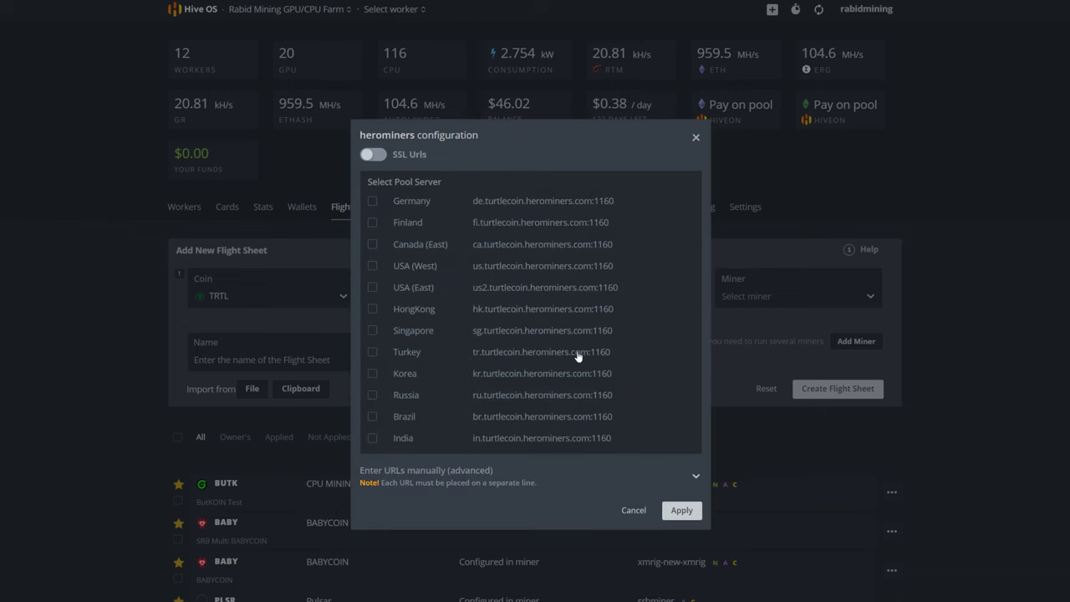
pyautogui.click(374, 268)
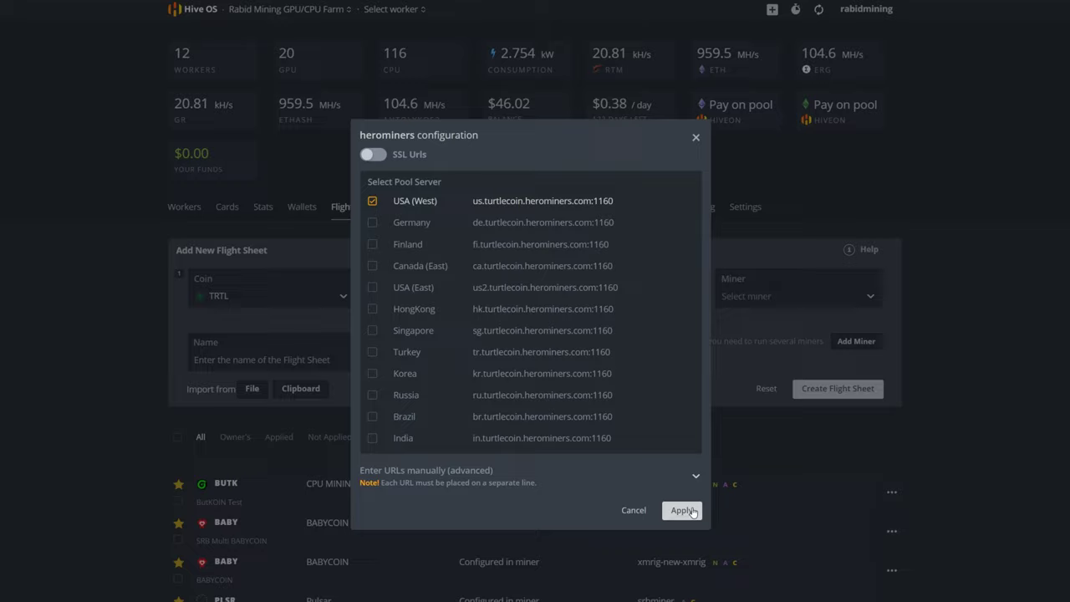
pyautogui.click(683, 510)
pyautogui.click(745, 298)
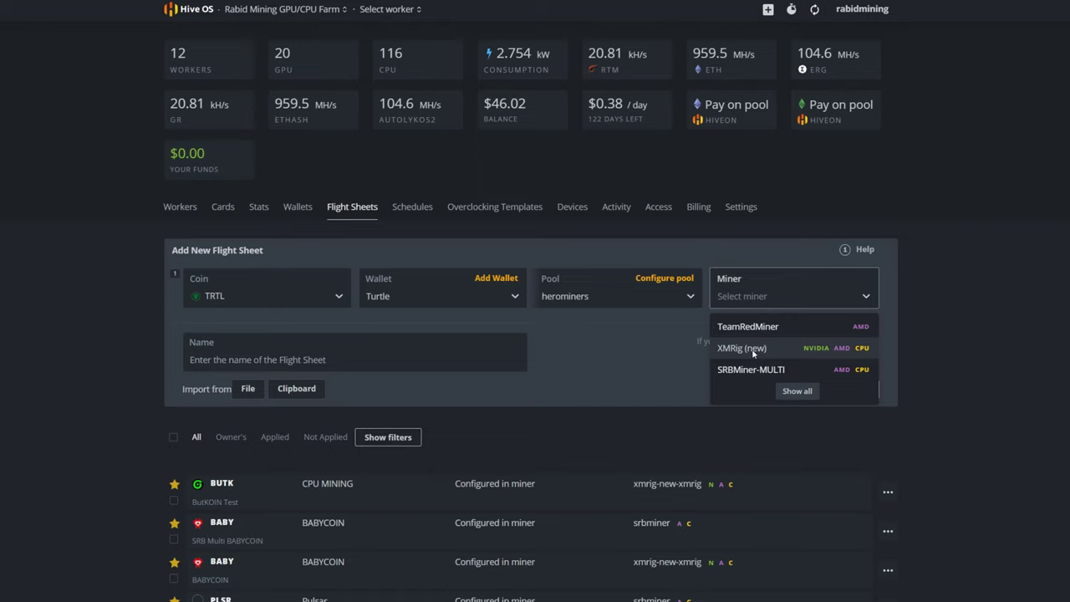
# - Choose XMRig (new) as the miner with hash algorithm ChukwaV2 (TRTL)
pyautogui.click(742, 348)
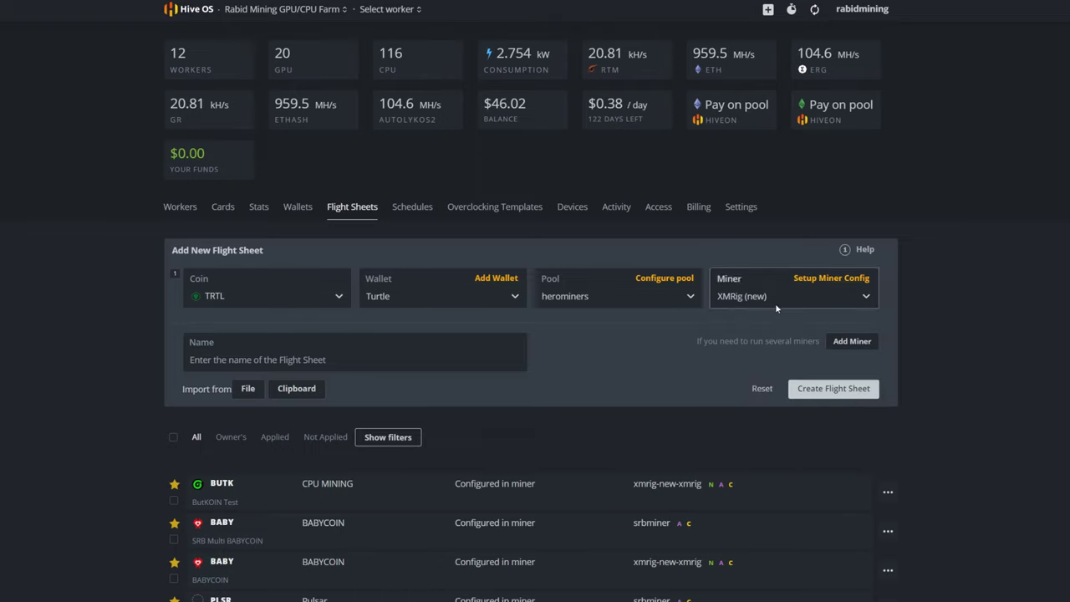
pyautogui.click(819, 279)
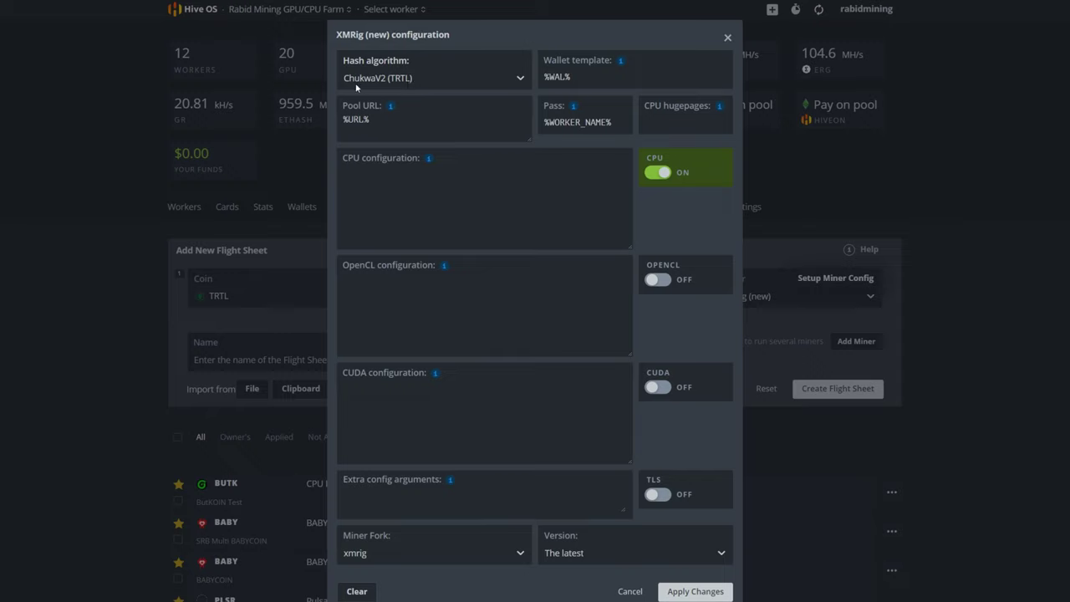
pyautogui.click(427, 79)
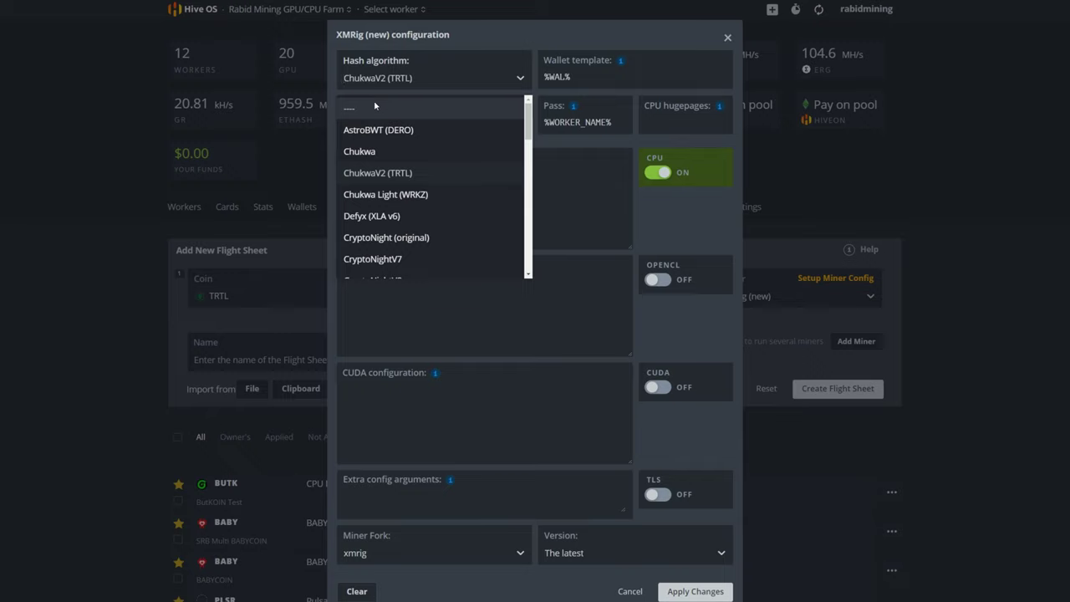
pyautogui.click(375, 105)
pyautogui.click(399, 78)
pyautogui.write('chuk')
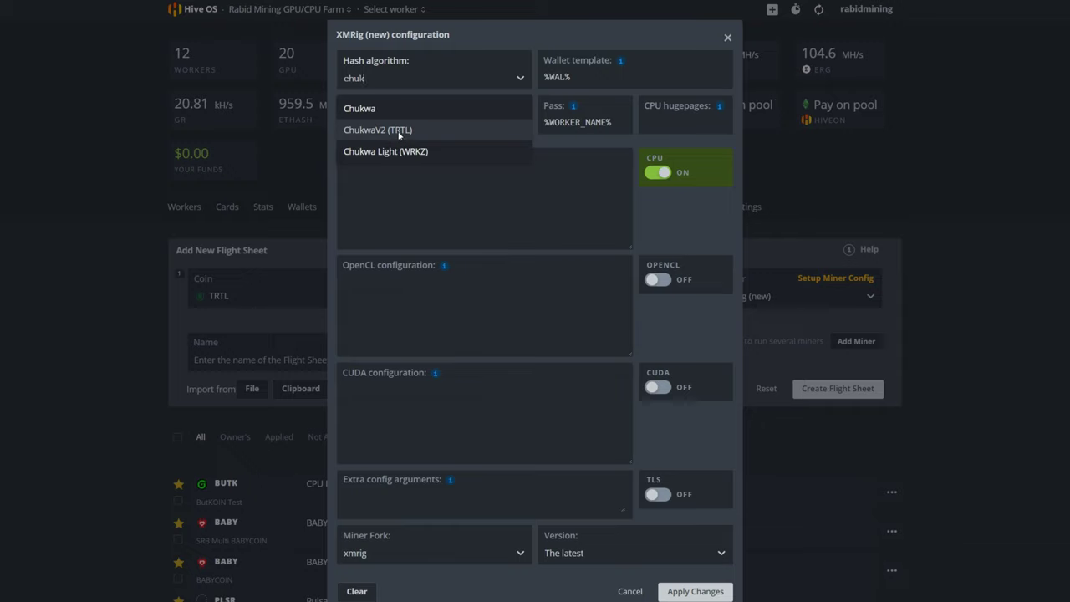
pyautogui.click(400, 131)
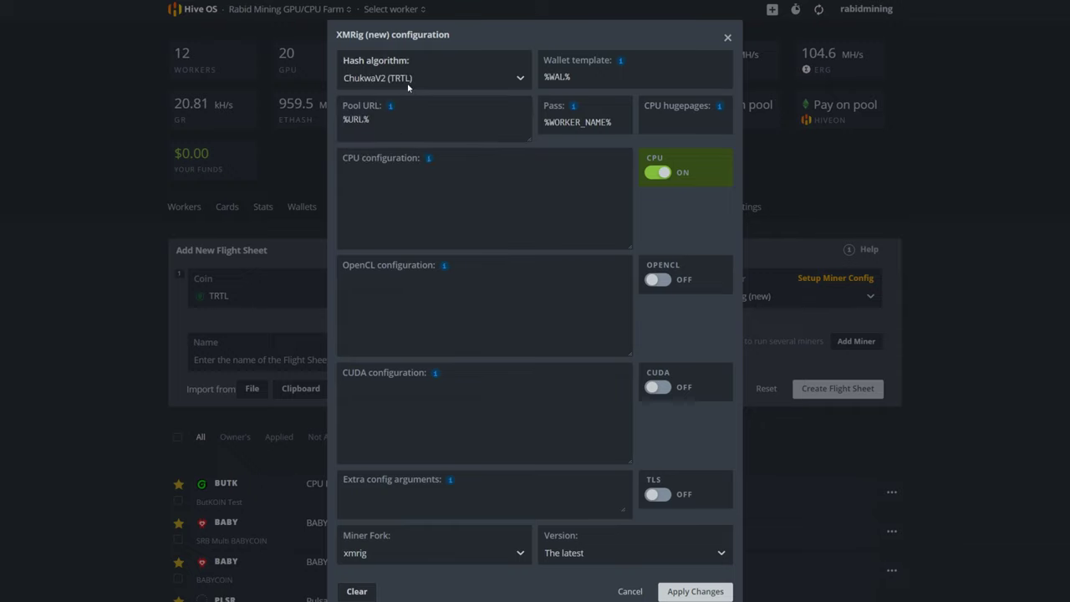
# - Set CPU hugepages to 1248 and fill the CPU configuration with the example settings
pyautogui.click(589, 81)
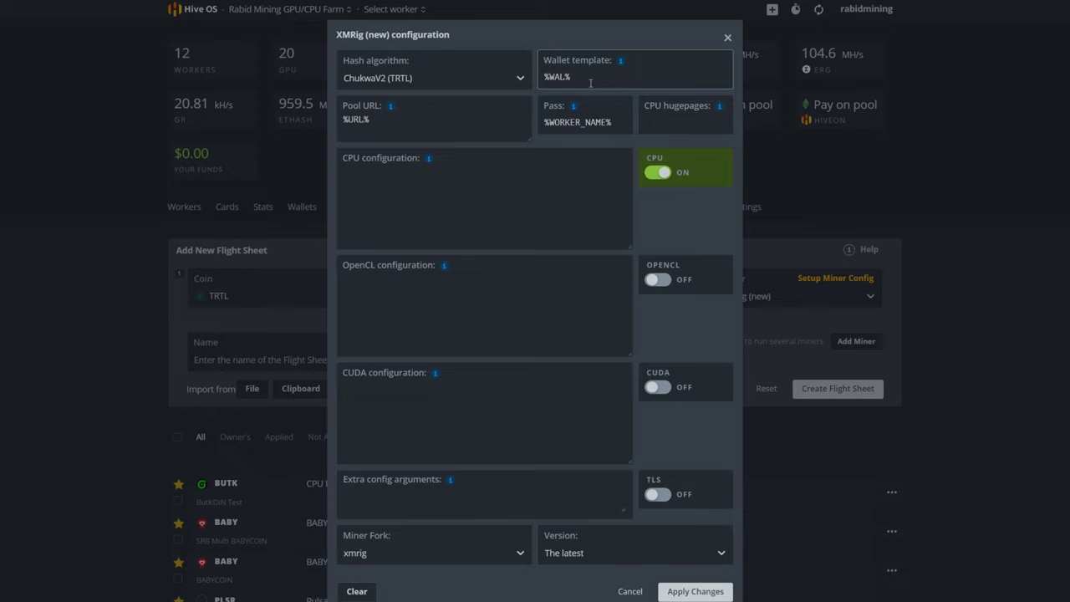
pyautogui.click(386, 128)
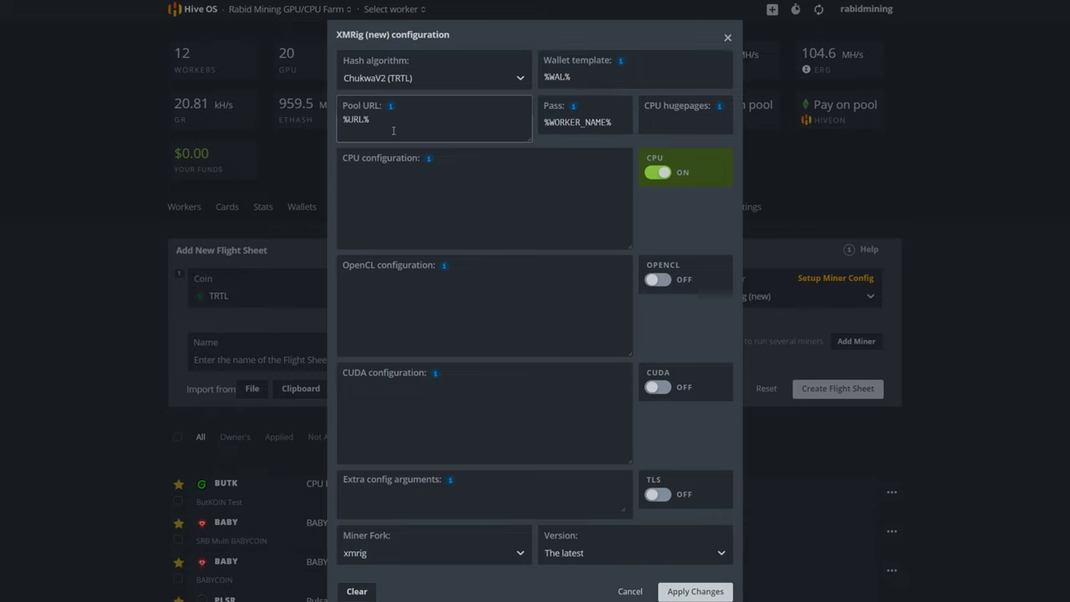
pyautogui.click(573, 128)
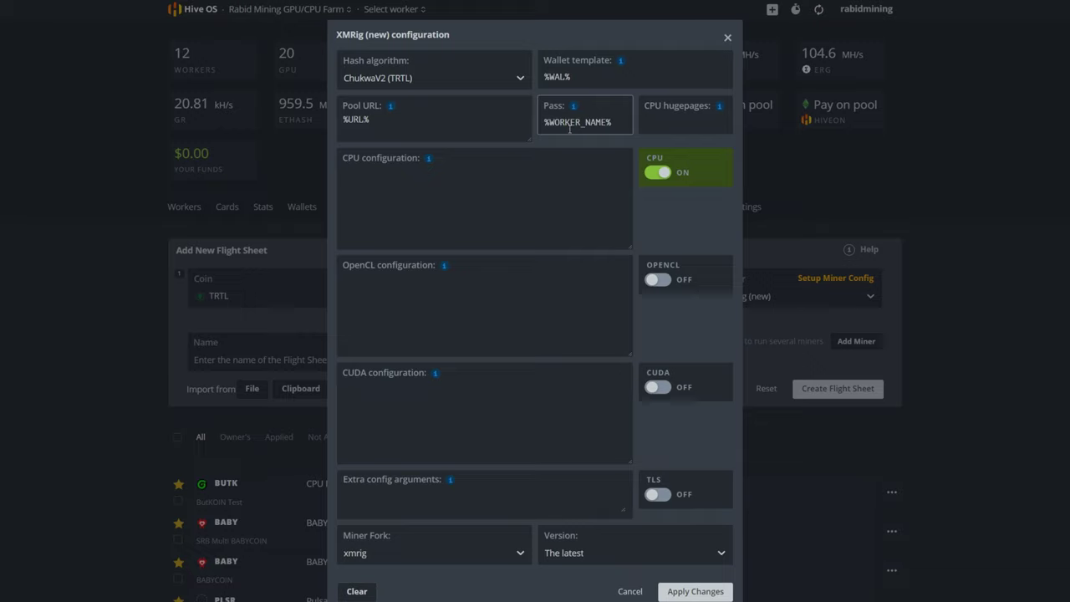
pyautogui.click(692, 124)
pyautogui.click(627, 128)
pyautogui.click(652, 128)
pyautogui.moveTo(720, 107)
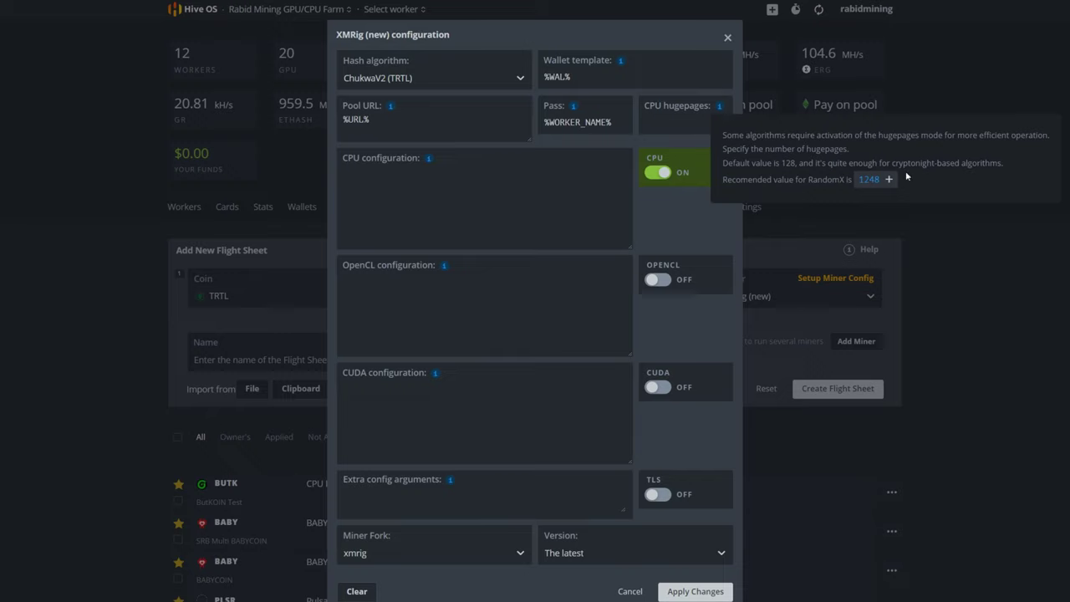
pyautogui.click(873, 183)
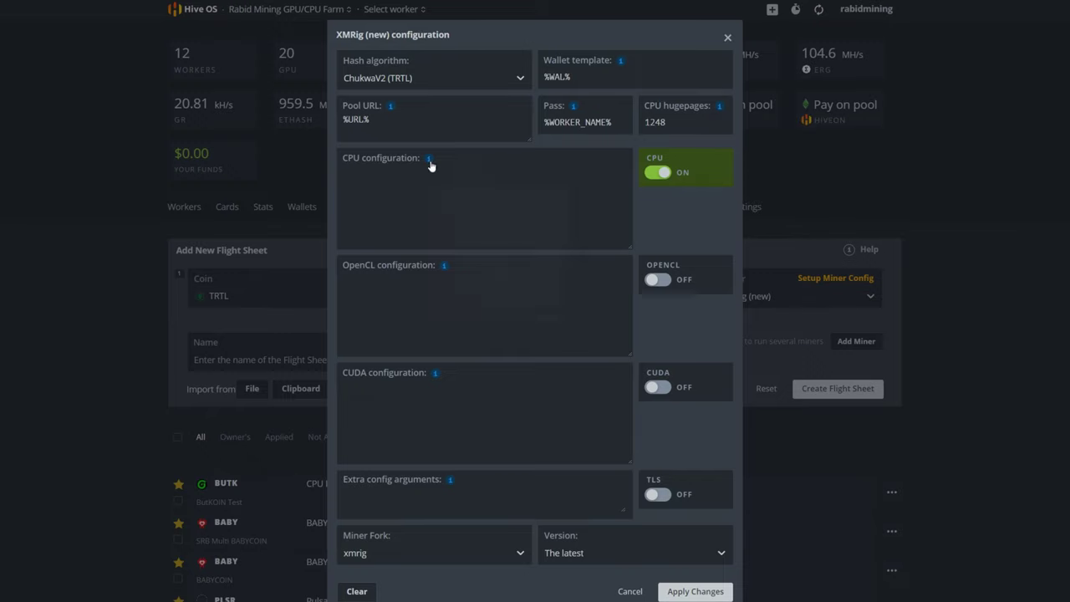
pyautogui.moveTo(430, 162)
pyautogui.click(461, 204)
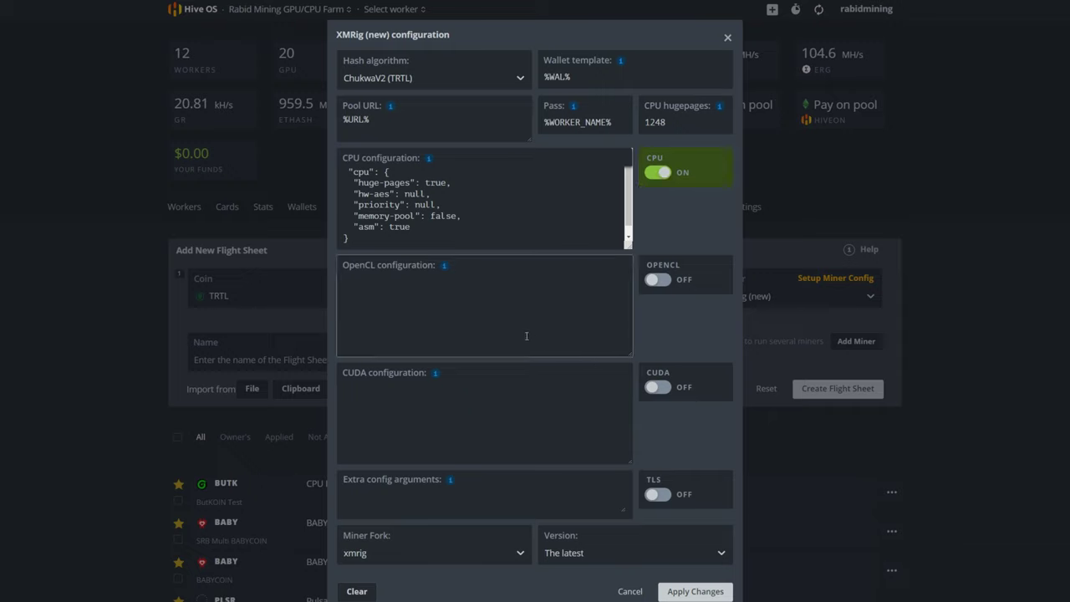
# - Close the XMRig settings, open Rig1 and clear its config-changed notifications
pyautogui.click(628, 591)
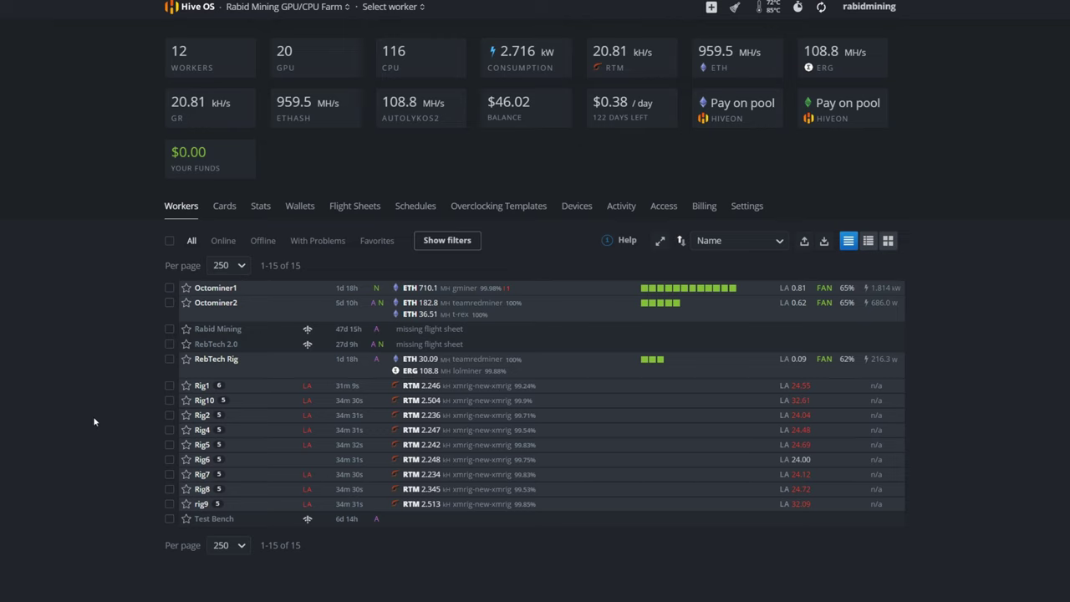
pyautogui.click(202, 385)
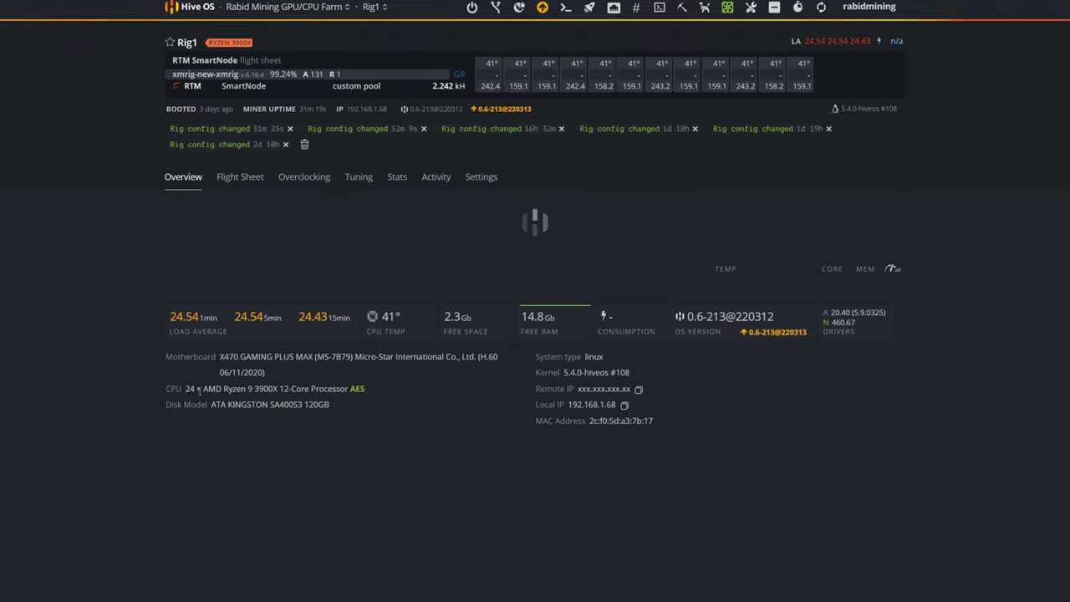
pyautogui.click(304, 144)
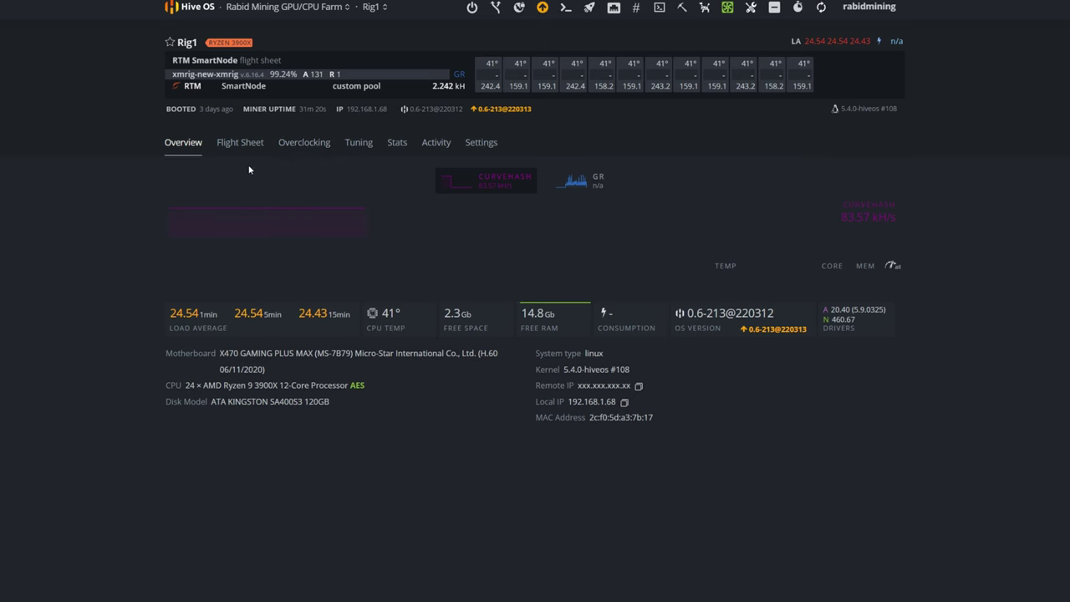
# - Apply the turtle test TRTL flight sheet to Rig1, then return to the farm's workers list
pyautogui.click(241, 144)
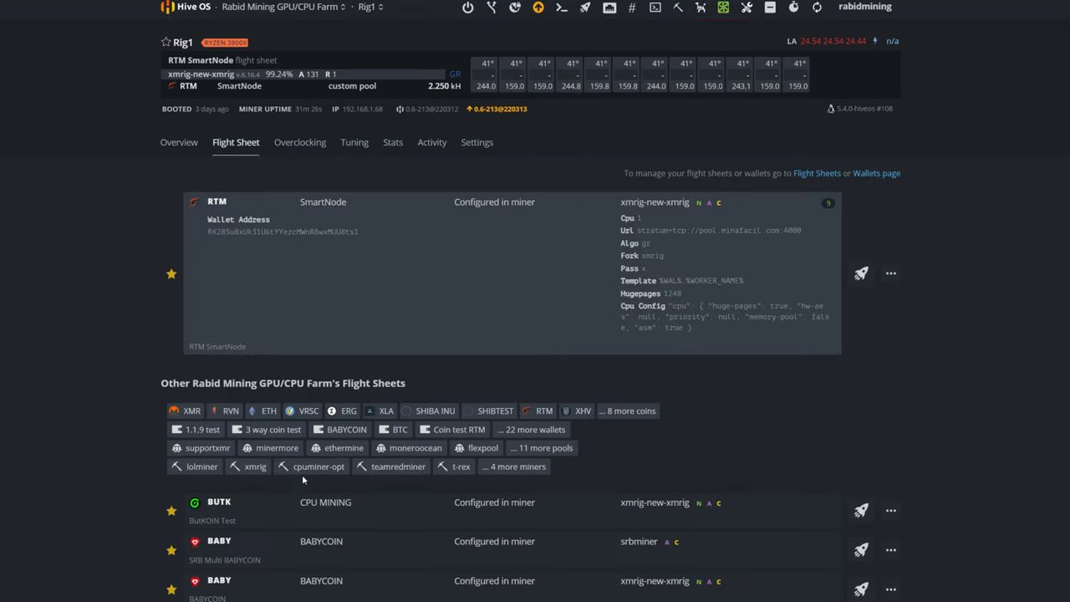
pyautogui.scroll(-4, 304, 474)
pyautogui.scroll(-4, 304, 479)
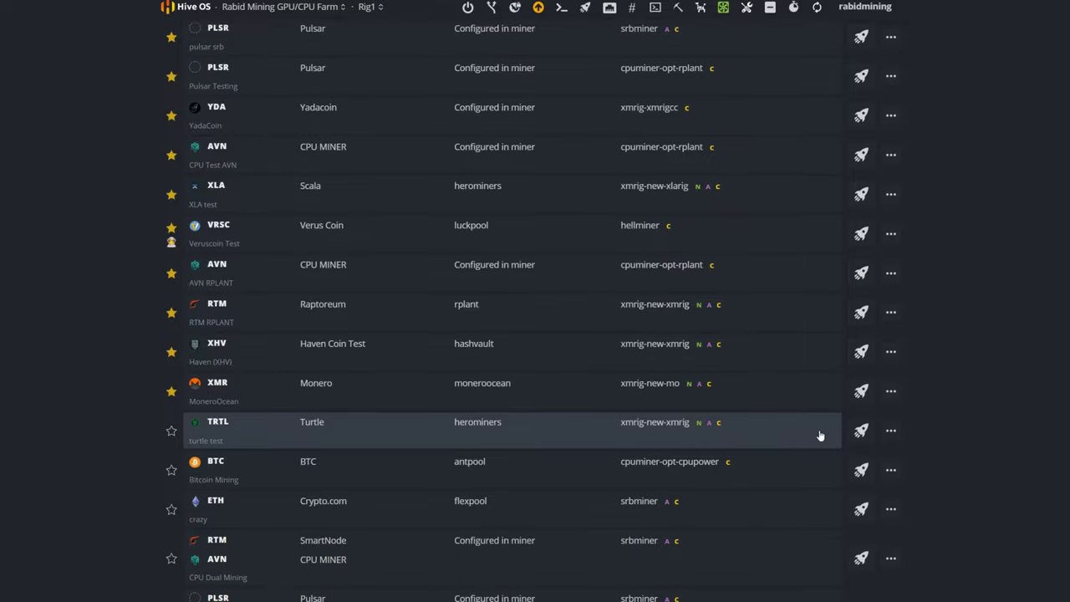
pyautogui.click(861, 431)
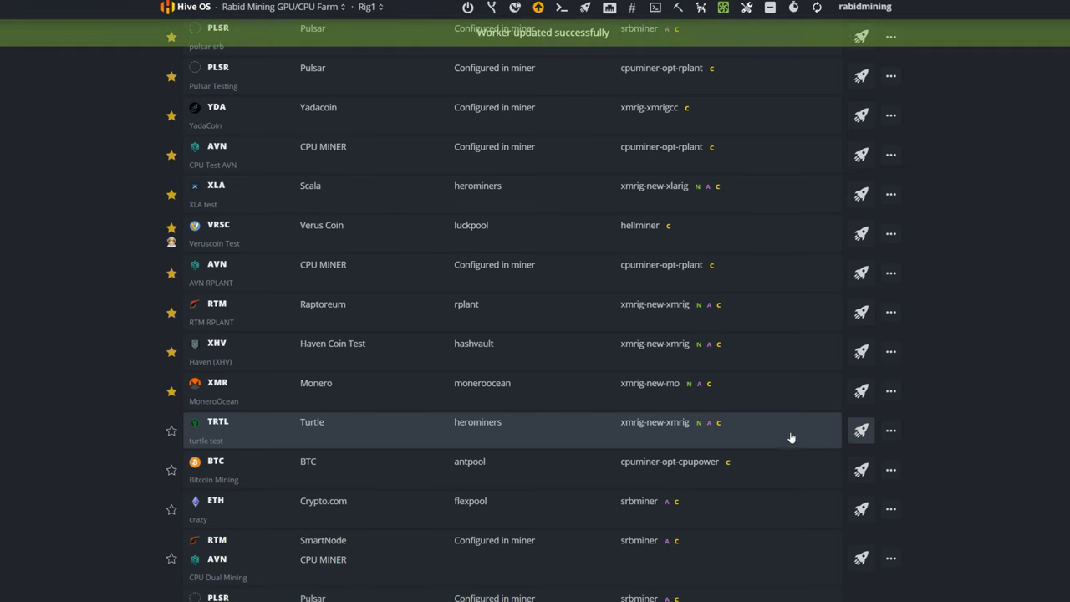
pyautogui.scroll(2, 568, 434)
pyautogui.scroll(5, 563, 432)
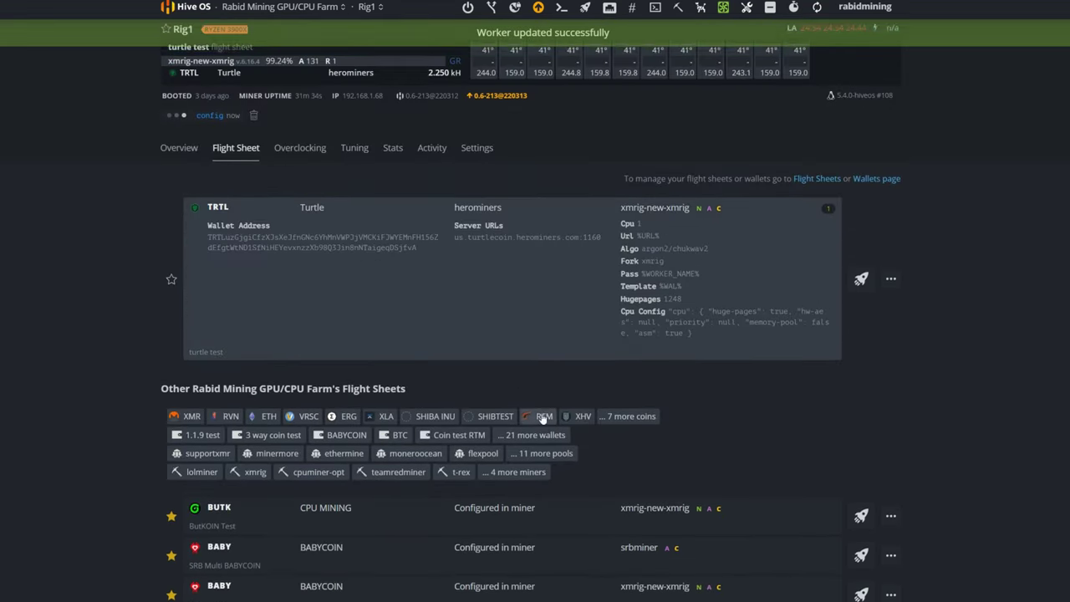
pyautogui.click(287, 10)
pyautogui.click(284, 91)
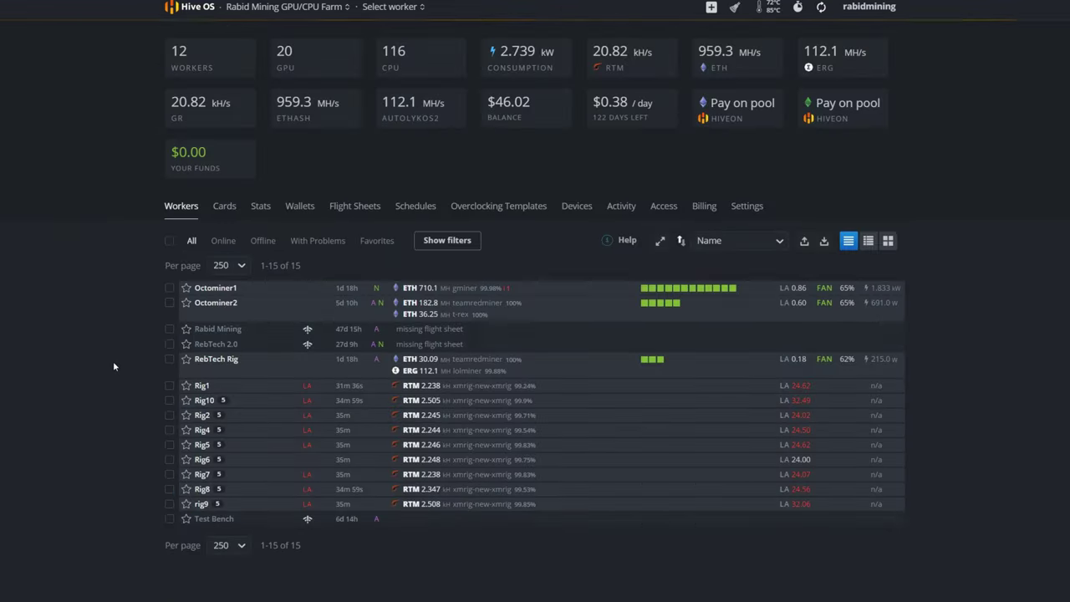